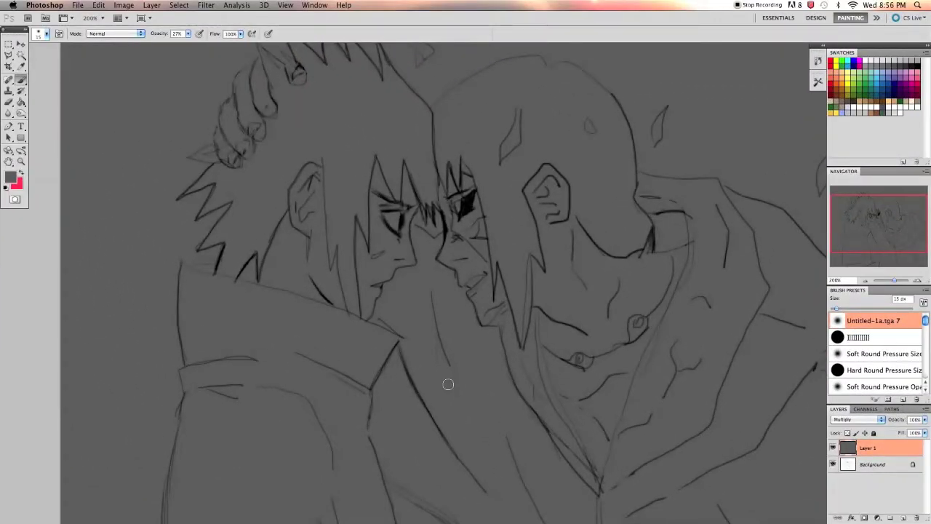
# Step: Choose a dark grey painting colour for the edge shading
pyautogui.scroll(-3, 481, 149)
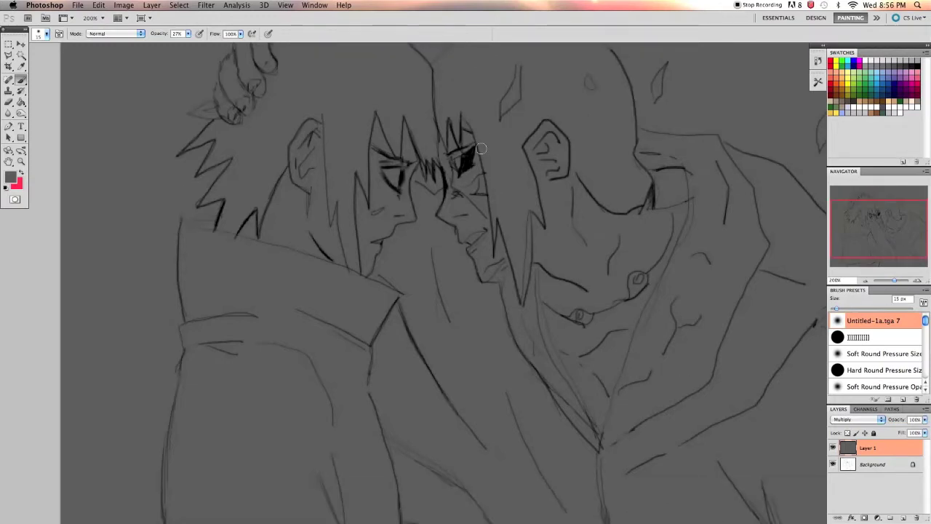
pyautogui.scroll(1, 461, 194)
pyautogui.scroll(4, 463, 205)
pyautogui.click(10, 177)
pyautogui.click(265, 304)
# Step: Paint broad soft dark grey shading down the canvas's left edge with an enlarged brush
pyautogui.press(']')
pyautogui.press(']')
pyautogui.press(']')
pyautogui.moveTo(94, 284)
pyautogui.mouseDown()
pyautogui.moveTo(102, 131)
pyautogui.moveTo(114, 329)
pyautogui.moveTo(97, 250)
pyautogui.mouseUp()
pyautogui.scroll(-6, 97, 250)
pyautogui.hscroll(2, 73, 328)
pyautogui.moveTo(72, 291)
pyautogui.mouseDown()
pyautogui.moveTo(67, 360)
pyautogui.moveTo(124, 218)
pyautogui.mouseUp()
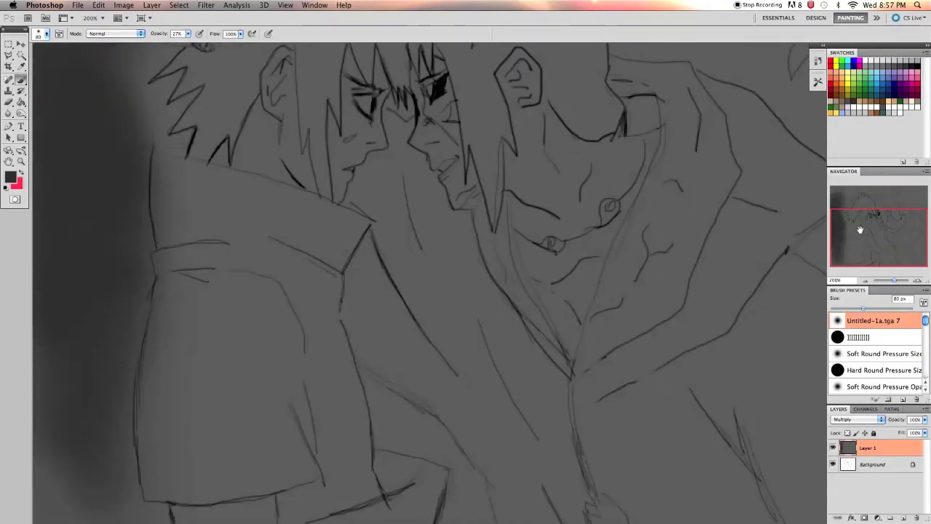
# Step: Add soft dark shading at the top right with a slightly smaller brush
pyautogui.scroll(5, 413, 283)
pyautogui.hscroll(1, 414, 283)
pyautogui.press('[')
pyautogui.moveTo(764, 197)
pyautogui.mouseDown()
pyautogui.moveTo(771, 85)
pyautogui.moveTo(759, 94)
pyautogui.mouseUp()
pyautogui.click(16, 182)
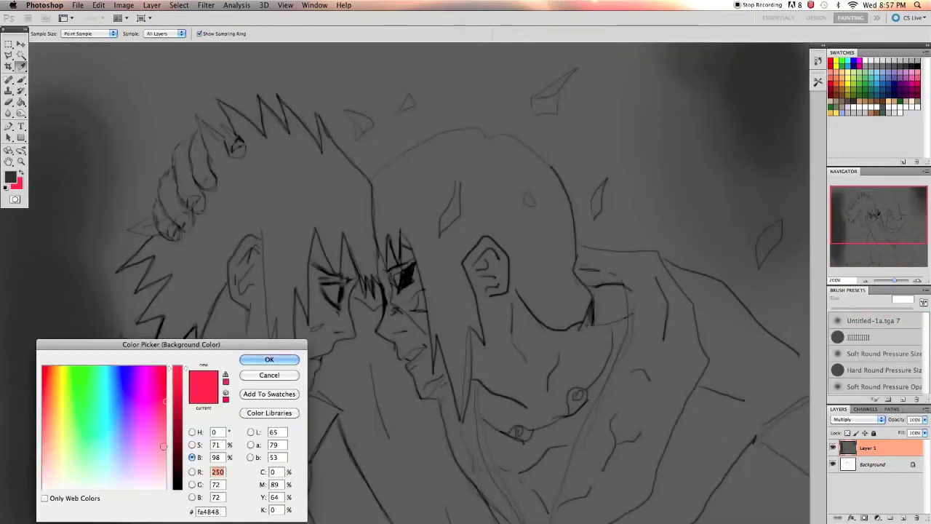
# Step: Set the background colour to black and fill the right character's hair mass with dense dark paint
pyautogui.click(266, 412)
pyautogui.moveTo(437, 218); pyautogui.dragTo(447, 363)
pyautogui.moveTo(393, 182)
pyautogui.mouseDown()
pyautogui.moveTo(454, 189)
pyautogui.moveTo(458, 386)
pyautogui.mouseUp()
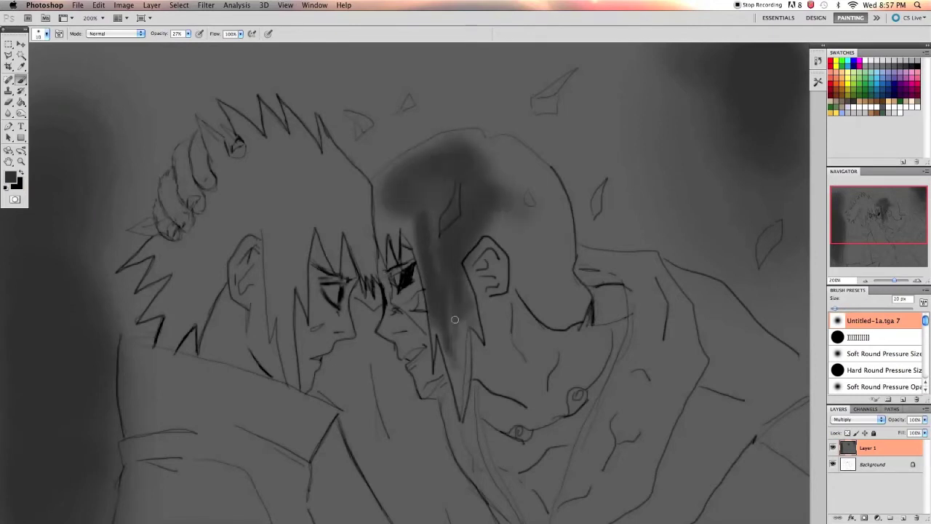
pyautogui.press('8')
pyautogui.press('8')
pyautogui.moveTo(442, 204)
pyautogui.mouseDown()
pyautogui.moveTo(378, 233)
pyautogui.moveTo(402, 178)
pyautogui.moveTo(520, 183)
pyautogui.moveTo(434, 235)
pyautogui.mouseUp()
pyautogui.press(']')
pyautogui.press(']')
pyautogui.moveTo(436, 276)
pyautogui.mouseDown()
pyautogui.moveTo(473, 327)
pyautogui.moveTo(460, 413)
pyautogui.mouseUp()
# Step: Darken the back of the hair and cover the left character's hair with dark paint
pyautogui.press('[')
pyautogui.press('[')
pyautogui.press('[')
pyautogui.moveTo(453, 220); pyautogui.dragTo(555, 203)
pyautogui.moveTo(538, 262)
pyautogui.mouseDown()
pyautogui.moveTo(555, 306)
pyautogui.moveTo(598, 300)
pyautogui.moveTo(590, 298)
pyautogui.mouseUp()
pyautogui.press(']')
pyautogui.press(']')
pyautogui.press(']')
pyautogui.moveTo(294, 161)
pyautogui.mouseDown()
pyautogui.moveTo(208, 247)
pyautogui.moveTo(157, 324)
pyautogui.moveTo(203, 341)
pyautogui.moveTo(183, 216)
pyautogui.mouseUp()
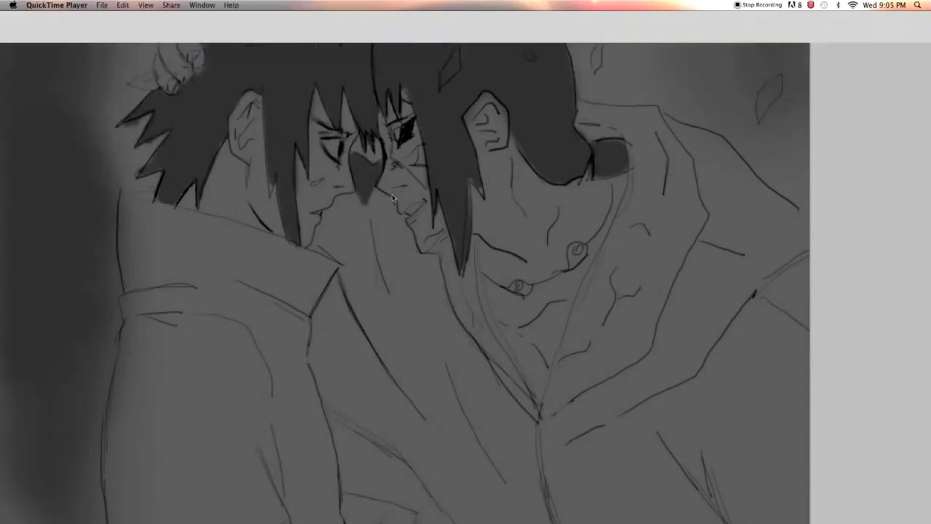
pyautogui.moveTo(375, 244)
pyautogui.mouseDown()
pyautogui.moveTo(388, 354)
pyautogui.moveTo(450, 366)
pyautogui.moveTo(454, 480)
pyautogui.mouseUp()
# Step: Shade the chest and lower-right cloak dark
pyautogui.moveTo(495, 408); pyautogui.dragTo(574, 510)
pyautogui.moveTo(553, 452); pyautogui.dragTo(564, 411)
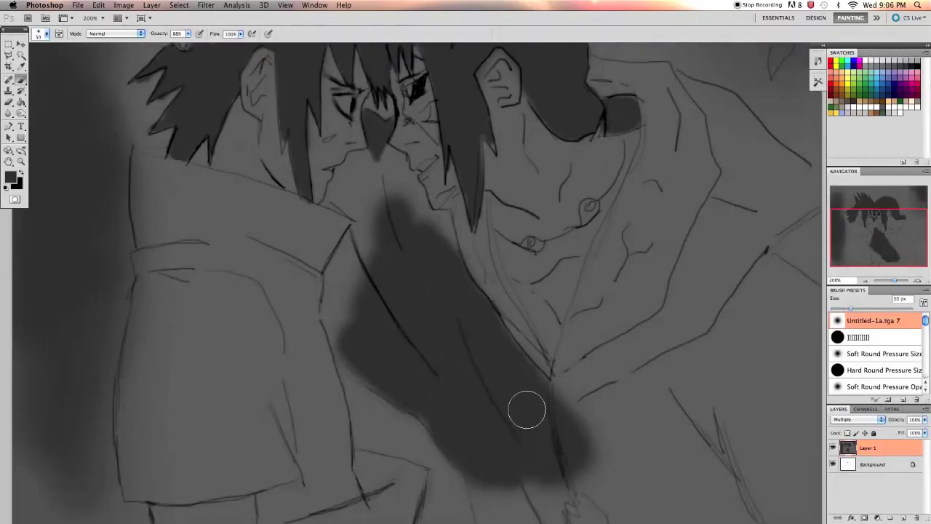
pyautogui.press('[')
pyautogui.moveTo(509, 502); pyautogui.dragTo(655, 349)
pyautogui.moveTo(582, 509)
pyautogui.mouseDown()
pyautogui.moveTo(608, 370)
pyautogui.moveTo(713, 453)
pyautogui.moveTo(728, 218)
pyautogui.mouseUp()
pyautogui.press('[')
pyautogui.press('[')
# Step: Shade the right arm, shoulder edge and right side of the cloak dark
pyautogui.moveTo(699, 252)
pyautogui.mouseDown()
pyautogui.moveTo(754, 119)
pyautogui.moveTo(807, 175)
pyautogui.mouseUp()
pyautogui.press('[')
pyautogui.moveTo(728, 112); pyautogui.dragTo(693, 83)
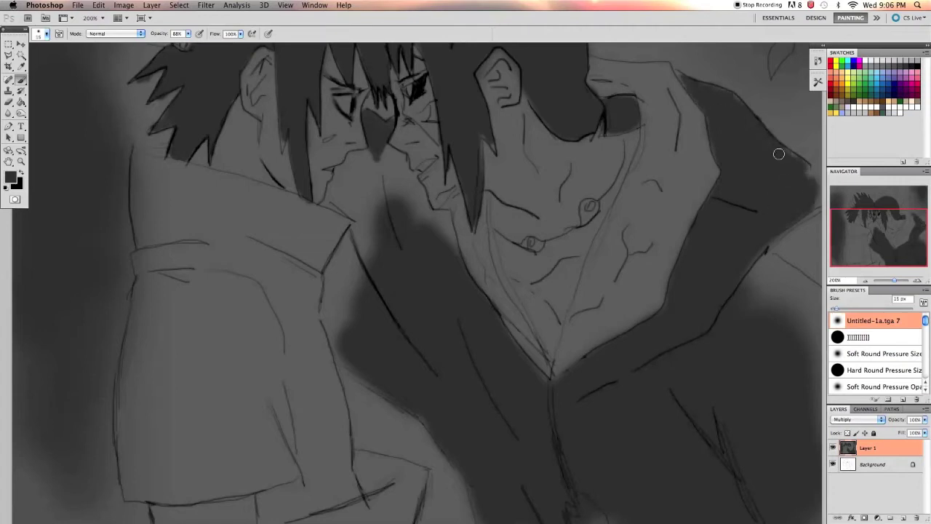
pyautogui.moveTo(801, 153); pyautogui.dragTo(785, 335)
pyautogui.moveTo(786, 262); pyautogui.dragTo(793, 444)
# Step: Darken the central shadow and the gap between the two faces
pyautogui.press(']')
pyautogui.press(']')
pyautogui.press(']')
pyautogui.moveTo(364, 218); pyautogui.dragTo(391, 238)
pyautogui.moveTo(364, 393)
pyautogui.mouseDown()
pyautogui.moveTo(393, 208)
pyautogui.moveTo(360, 233)
pyautogui.mouseUp()
pyautogui.press('[')
pyautogui.press('[')
pyautogui.press('[')
pyautogui.moveTo(481, 269)
pyautogui.mouseDown()
pyautogui.moveTo(436, 193)
pyautogui.moveTo(371, 190)
pyautogui.moveTo(447, 204)
pyautogui.mouseUp()
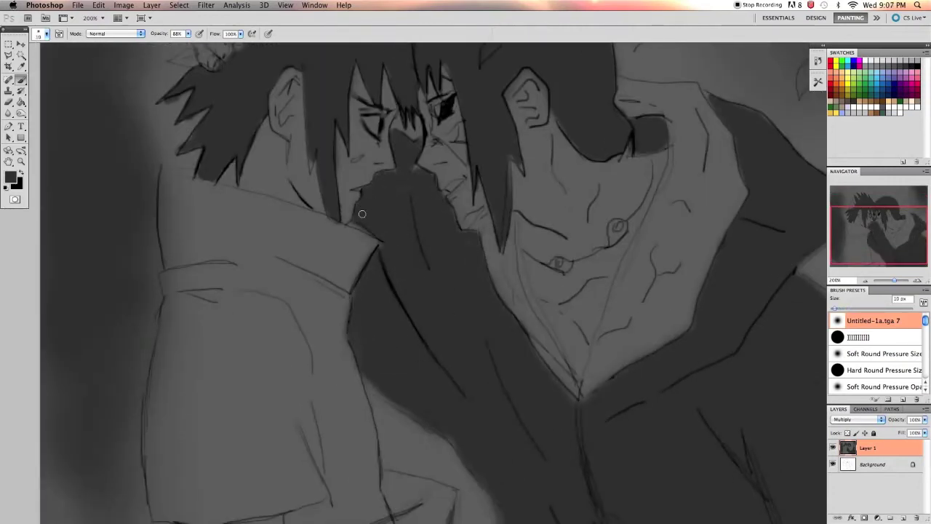
pyautogui.moveTo(382, 392); pyautogui.dragTo(457, 452)
pyautogui.scroll(5, 361, 315)
pyautogui.click(102, 18)
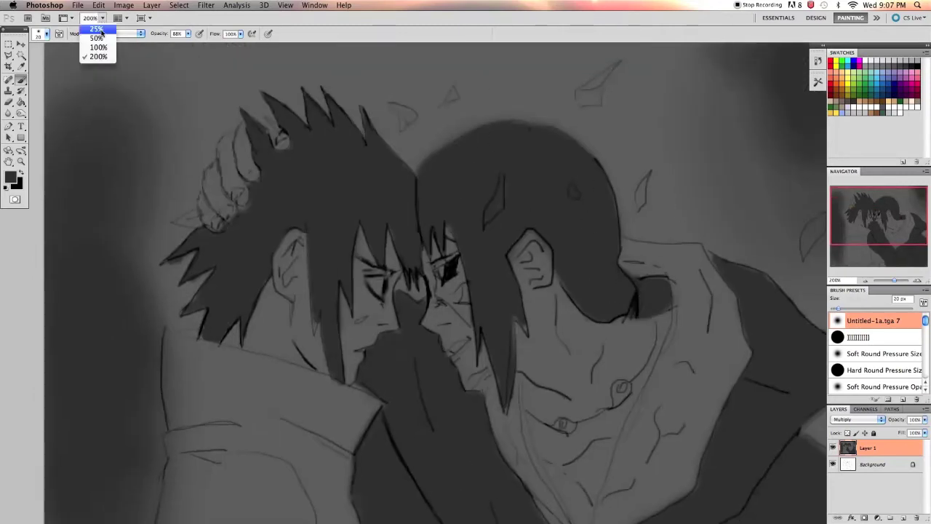
# Step: Zoom to 100%, switch to pure black, and deepen the lower cloak shadows and edge
pyautogui.click(93, 45)
pyautogui.click(10, 177)
pyautogui.click(88, 497)
pyautogui.click(279, 357)
pyautogui.moveTo(458, 291)
pyautogui.mouseDown()
pyautogui.moveTo(524, 426)
pyautogui.moveTo(508, 420)
pyautogui.moveTo(557, 372)
pyautogui.moveTo(466, 313)
pyautogui.mouseUp()
pyautogui.moveTo(452, 349)
pyautogui.mouseDown()
pyautogui.moveTo(574, 403)
pyautogui.moveTo(663, 423)
pyautogui.moveTo(546, 408)
pyautogui.moveTo(622, 331)
pyautogui.mouseUp()
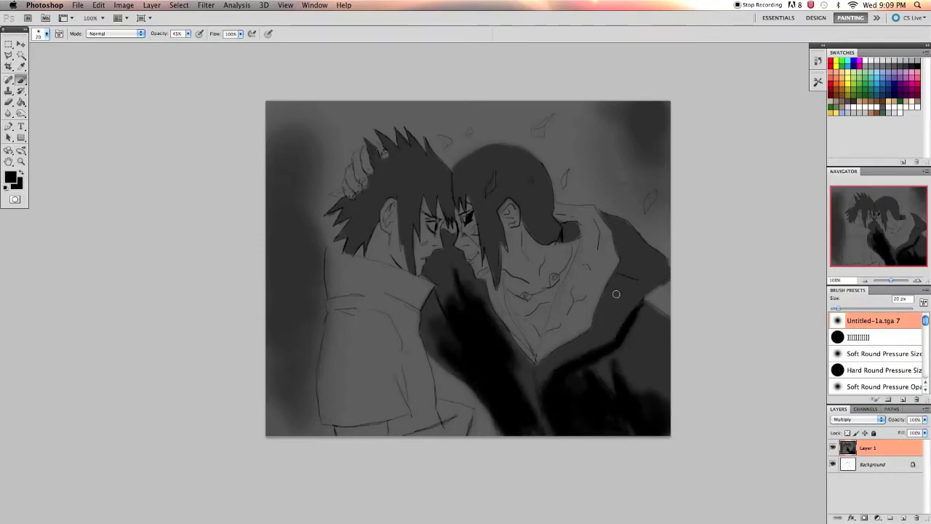
pyautogui.press(']')
pyautogui.moveTo(464, 297)
pyautogui.mouseDown()
pyautogui.moveTo(494, 415)
pyautogui.moveTo(661, 386)
pyautogui.moveTo(587, 366)
pyautogui.mouseUp()
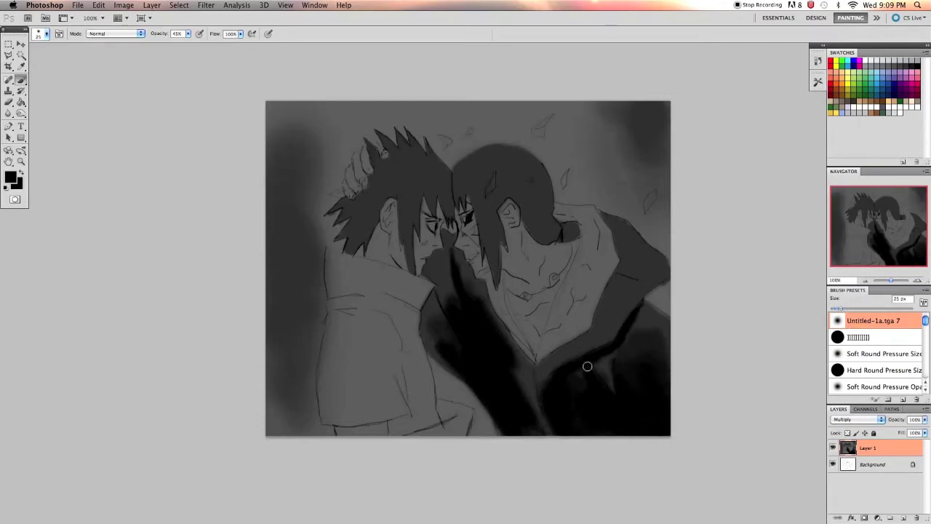
pyautogui.moveTo(617, 323); pyautogui.dragTo(589, 335)
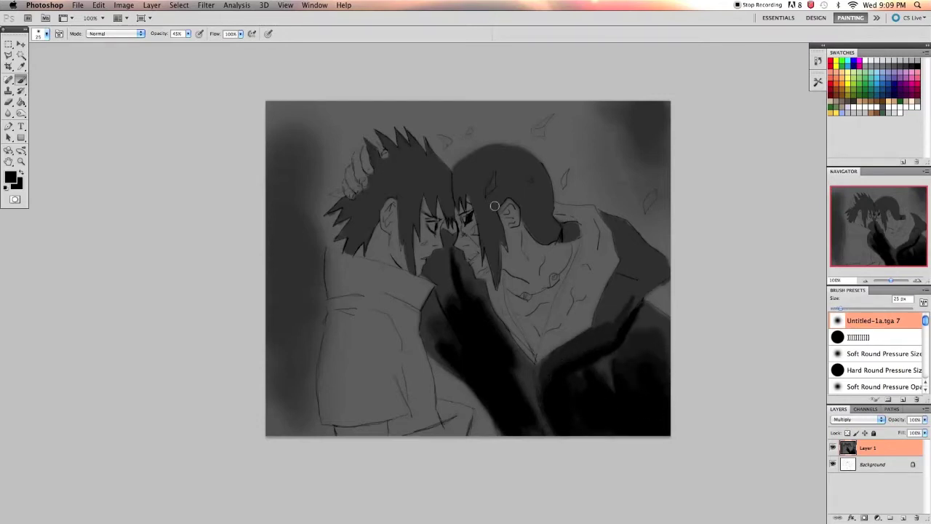
# Step: Darken individual hair strands on the right character's hair with a small 10 px brush
pyautogui.press('[')
pyautogui.moveTo(478, 187)
pyautogui.mouseDown()
pyautogui.moveTo(494, 213)
pyautogui.moveTo(499, 160)
pyautogui.moveTo(460, 185)
pyautogui.mouseUp()
pyautogui.moveTo(509, 164); pyautogui.dragTo(524, 213)
pyautogui.press('[')
pyautogui.press('[')
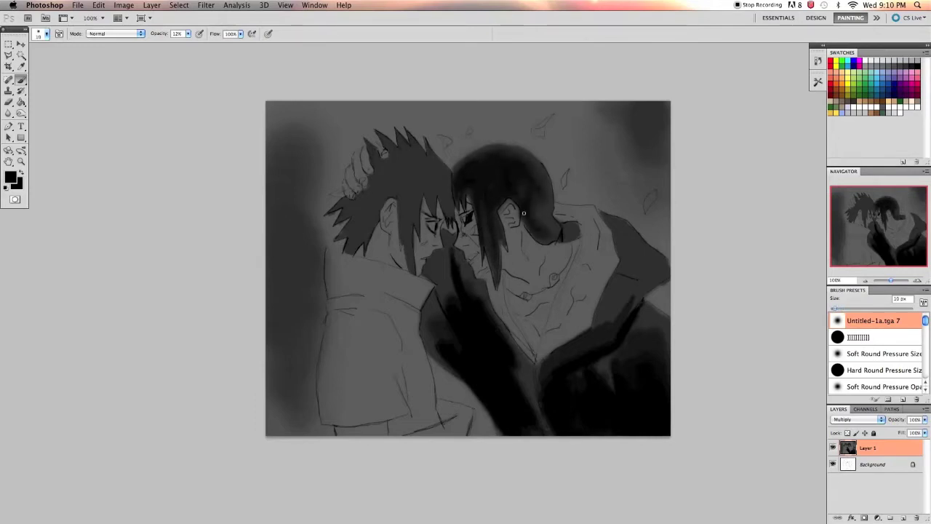
pyautogui.press('[')
pyautogui.press('[')
pyautogui.press('[')
pyautogui.moveTo(529, 168); pyautogui.dragTo(542, 213)
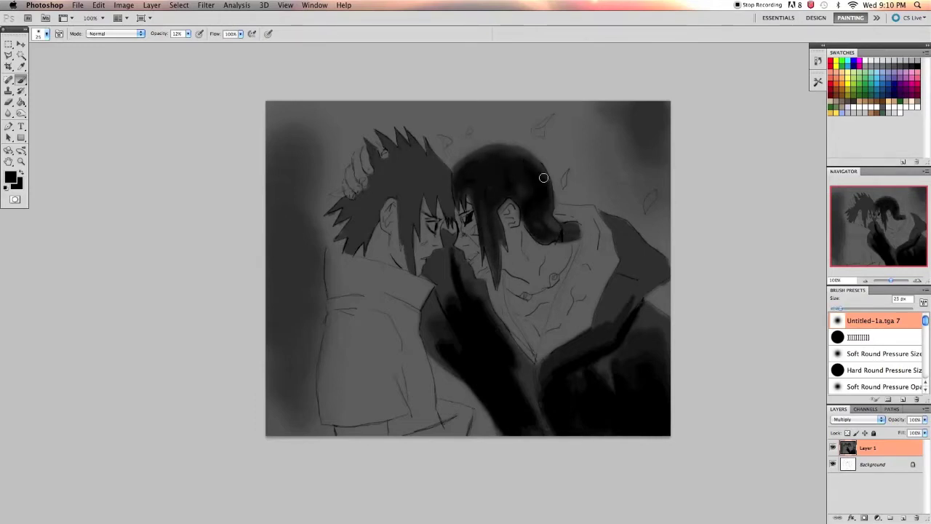
pyautogui.press('[')
pyautogui.moveTo(426, 154); pyautogui.dragTo(404, 225)
pyautogui.moveTo(408, 181); pyautogui.dragTo(406, 243)
pyautogui.moveTo(435, 156); pyautogui.dragTo(448, 218)
# Step: Shade the lower-right robe with a larger brush and darken the left character's hair
pyautogui.press(']')
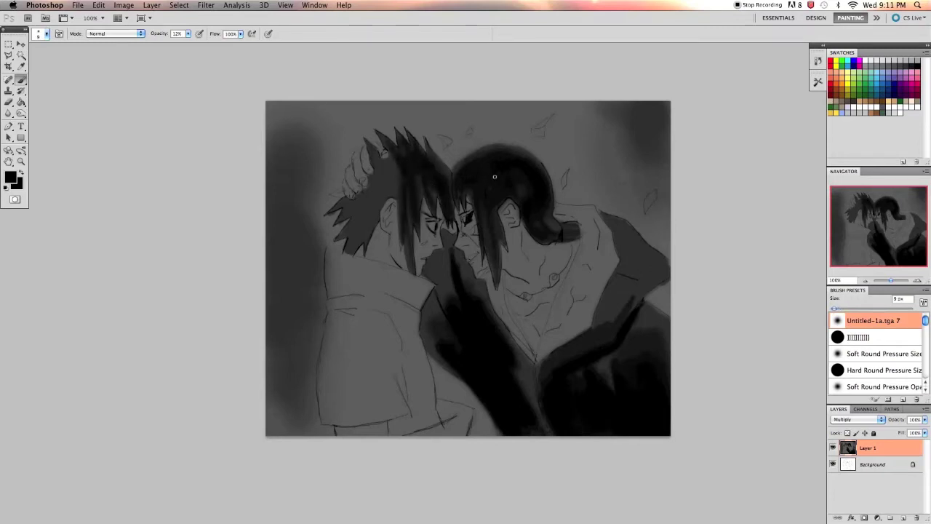
pyautogui.press(']')
pyautogui.press(']')
pyautogui.press(']')
pyautogui.moveTo(445, 269); pyautogui.dragTo(445, 342)
pyautogui.moveTo(625, 291); pyautogui.dragTo(553, 371)
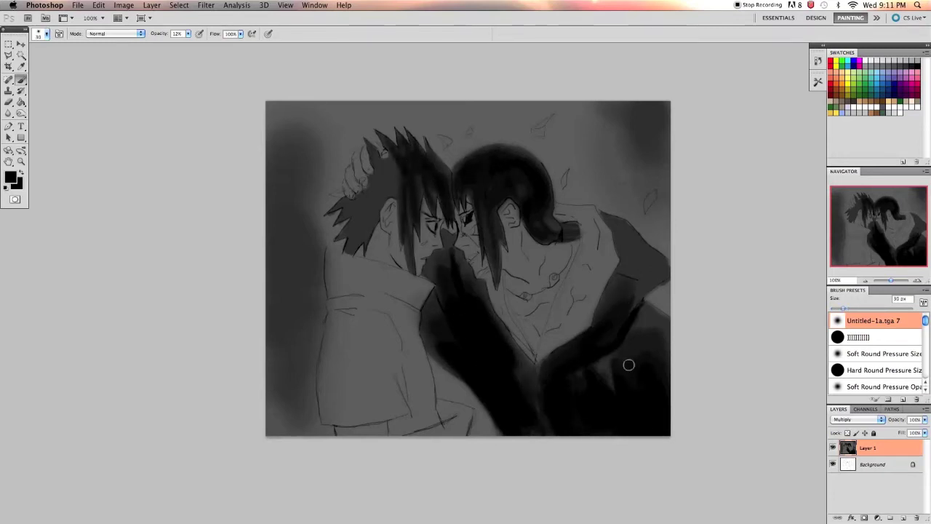
pyautogui.moveTo(401, 204)
pyautogui.mouseDown()
pyautogui.moveTo(386, 162)
pyautogui.moveTo(361, 219)
pyautogui.mouseUp()
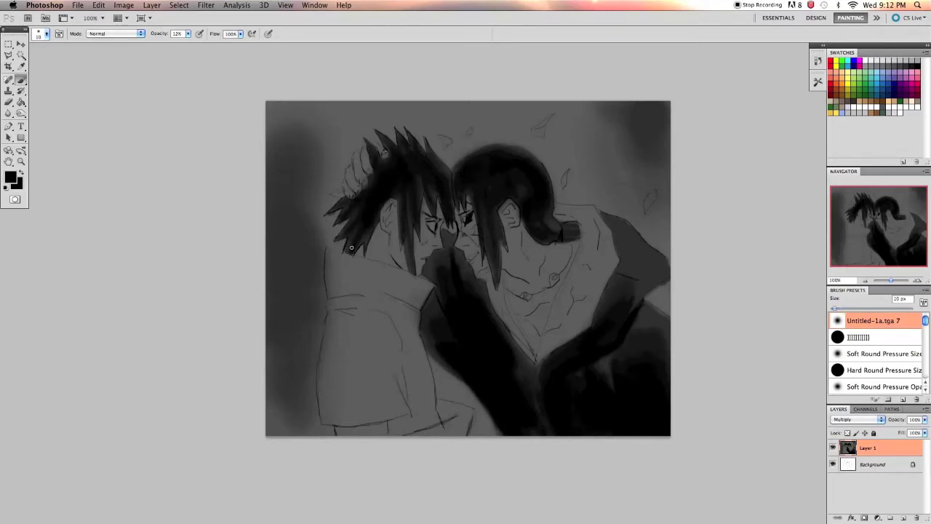
# Step: Paint the left character's sleeve and shoulder light grey with soft strokes
pyautogui.click(10, 177)
pyautogui.click(267, 359)
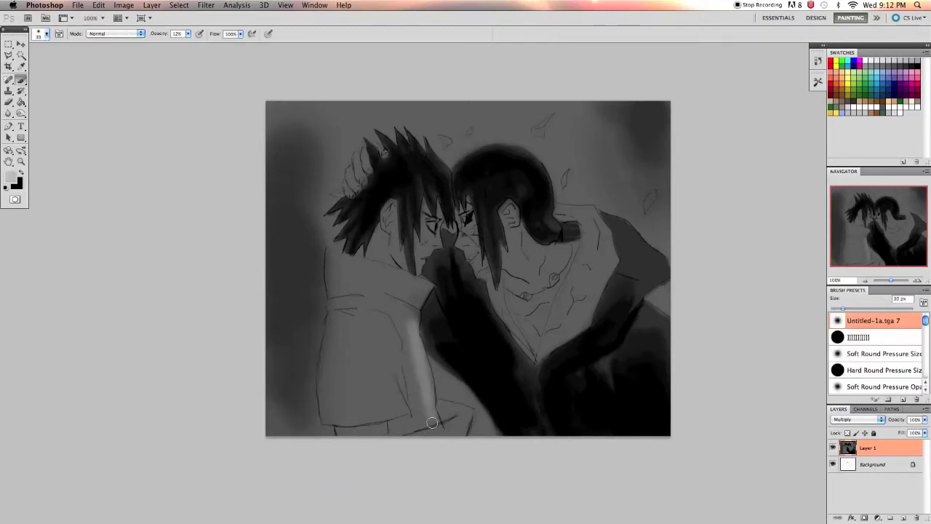
pyautogui.moveTo(433, 422); pyautogui.dragTo(379, 313)
pyautogui.press(']')
pyautogui.press(']')
pyautogui.press(']')
pyautogui.moveTo(393, 411); pyautogui.dragTo(357, 313)
pyautogui.moveTo(349, 392); pyautogui.dragTo(372, 333)
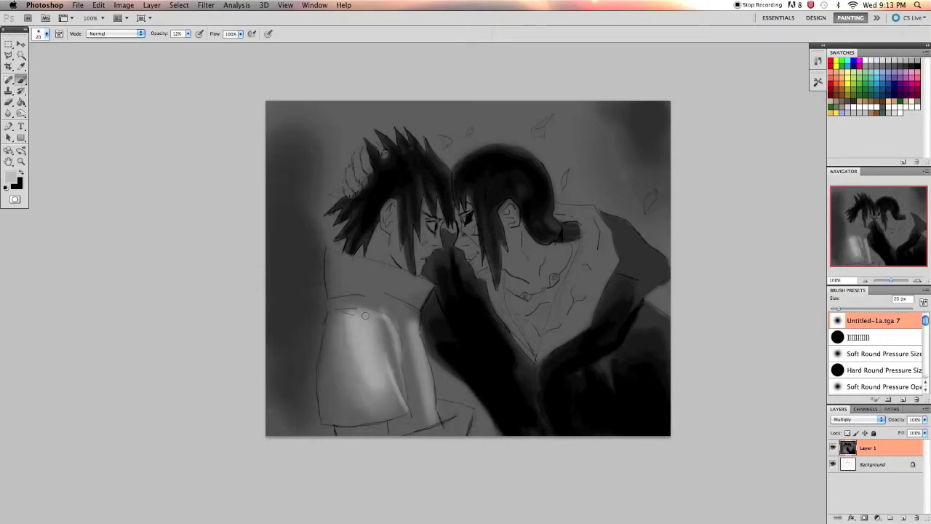
pyautogui.moveTo(393, 299)
pyautogui.mouseDown()
pyautogui.moveTo(426, 276)
pyautogui.moveTo(421, 378)
pyautogui.moveTo(380, 371)
pyautogui.moveTo(363, 269)
pyautogui.moveTo(404, 261)
pyautogui.mouseUp()
pyautogui.press(']')
pyautogui.press(']')
pyautogui.press(']')
pyautogui.press(']')
pyautogui.press('[')
pyautogui.moveTo(418, 357); pyautogui.dragTo(386, 309)
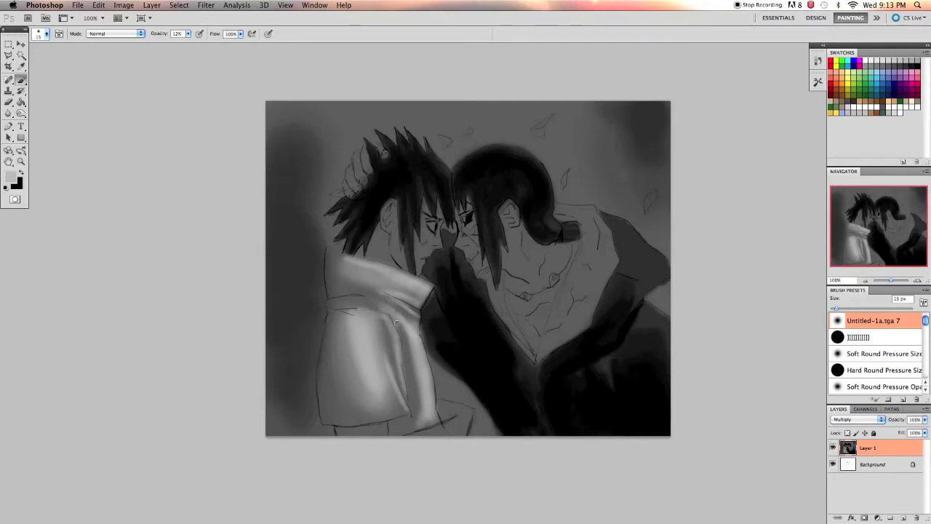
# Step: Soften the dark robe with greyish strokes and add lighter strokes to the sleeve
pyautogui.keyDown('alt'); pyautogui.click(464, 261); pyautogui.keyUp('alt')
pyautogui.moveTo(473, 280)
pyautogui.mouseDown()
pyautogui.moveTo(490, 343)
pyautogui.moveTo(441, 401)
pyautogui.mouseUp()
pyautogui.press(']')
pyautogui.moveTo(524, 371); pyautogui.dragTo(538, 422)
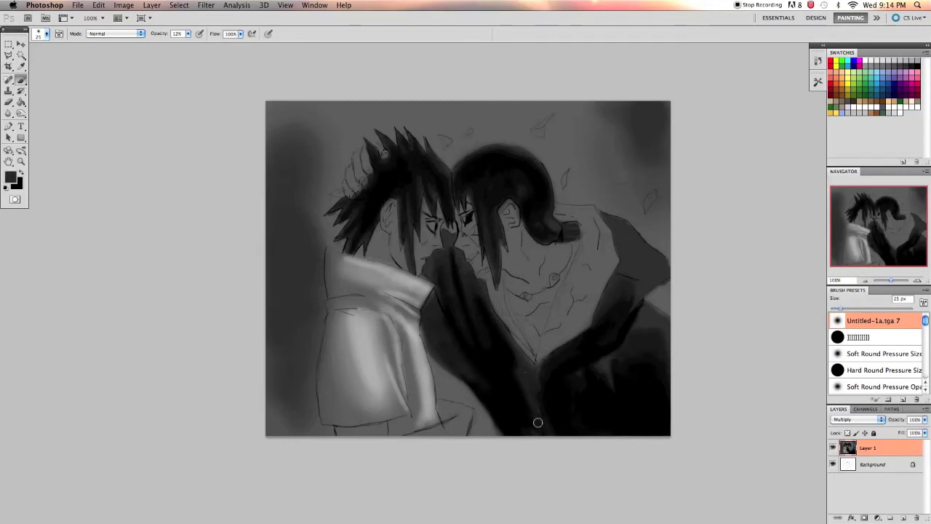
pyautogui.keyDown('alt'); pyautogui.click(381, 356); pyautogui.keyUp('alt')
pyautogui.moveTo(381, 356); pyautogui.dragTo(393, 291)
# Step: Pick purple and paint an accent near the bottom of the figures
pyautogui.click(10, 177)
pyautogui.click(138, 396)
pyautogui.click(269, 359)
pyautogui.moveTo(462, 421); pyautogui.dragTo(423, 437)
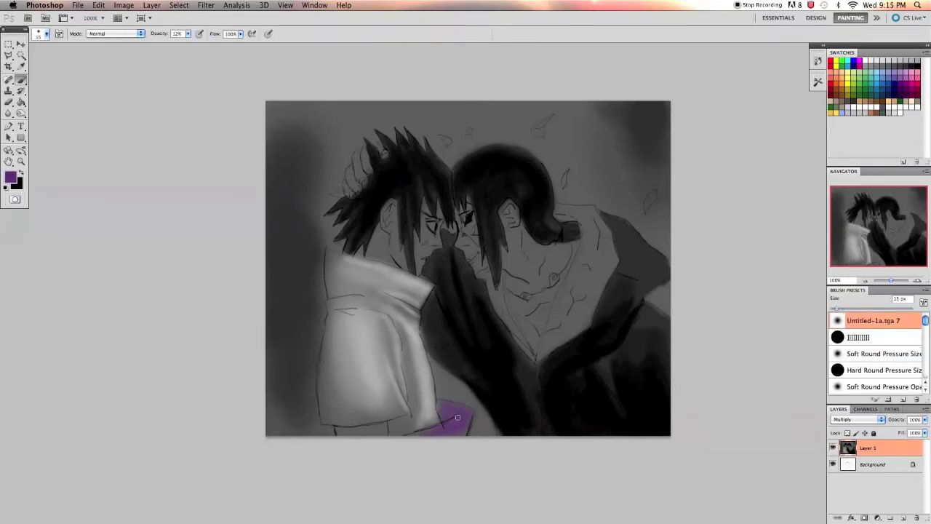
# Step: Paint the cloak collar dark red and add a faint red tint beside the neck
pyautogui.click(835, 84)
pyautogui.moveTo(596, 249); pyautogui.dragTo(582, 299)
pyautogui.press('[')
pyautogui.moveTo(598, 247)
pyautogui.mouseDown()
pyautogui.moveTo(538, 360)
pyautogui.moveTo(564, 338)
pyautogui.moveTo(582, 218)
pyautogui.moveTo(568, 210)
pyautogui.mouseUp()
pyautogui.press(']')
pyautogui.moveTo(501, 276); pyautogui.dragTo(492, 316)
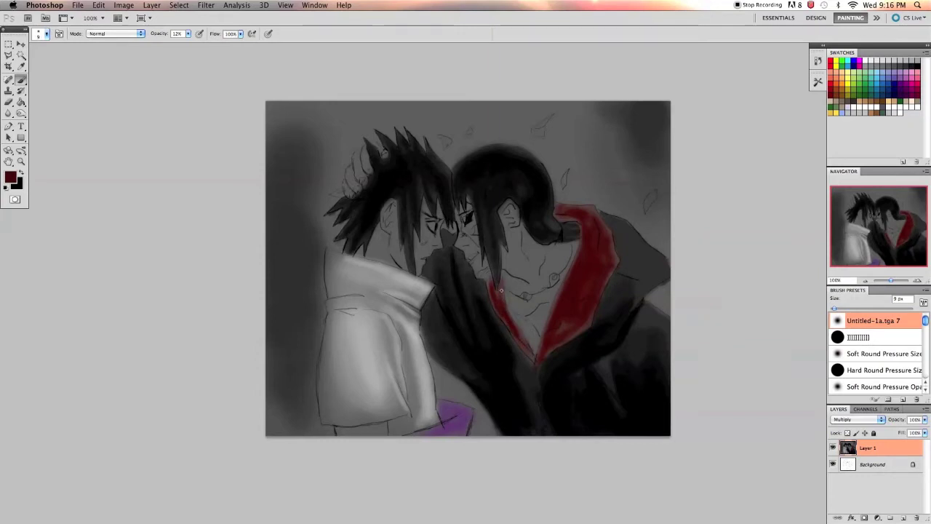
pyautogui.press('d')
pyautogui.press('x')
pyautogui.press('[')
pyautogui.press('[')
# Step: Add a soft white glow near the purple area and white streaks over the hair top
pyautogui.moveTo(458, 375)
pyautogui.mouseDown()
pyautogui.moveTo(447, 393)
pyautogui.moveTo(476, 407)
pyautogui.mouseUp()
pyautogui.moveTo(429, 356); pyautogui.dragTo(471, 407)
pyautogui.press(']')
pyautogui.press(']')
pyautogui.press(']')
pyautogui.moveTo(567, 182); pyautogui.dragTo(553, 116)
pyautogui.moveTo(553, 203)
pyautogui.mouseDown()
pyautogui.moveTo(535, 109)
pyautogui.moveTo(509, 164)
pyautogui.mouseUp()
pyautogui.moveTo(466, 102); pyautogui.dragTo(509, 182)
# Step: Paint white streaks across the upper-right background behind the hair with a 20 px brush
pyautogui.press('[')
pyautogui.press('[')
pyautogui.press('[')
pyautogui.moveTo(575, 109); pyautogui.dragTo(618, 233)
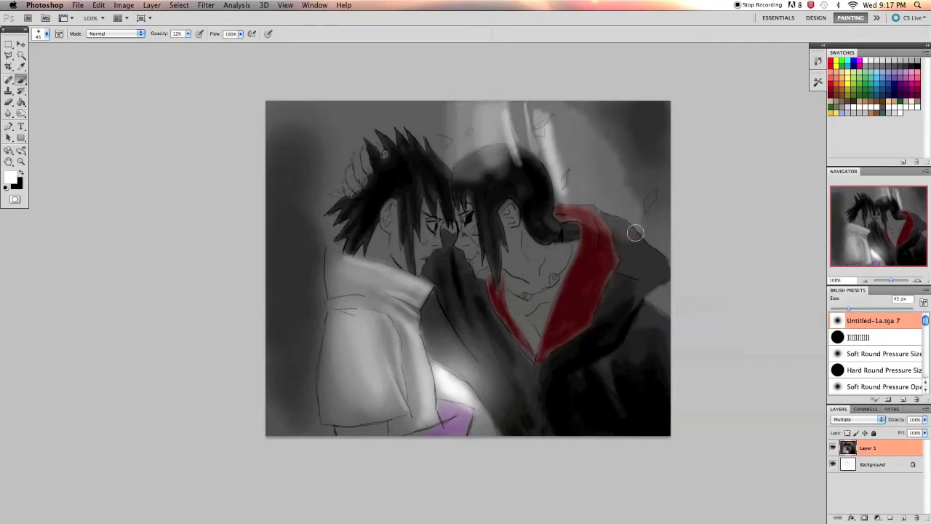
pyautogui.moveTo(597, 138); pyautogui.dragTo(640, 247)
pyautogui.moveTo(582, 116); pyautogui.dragTo(640, 233)
pyautogui.moveTo(655, 175)
pyautogui.mouseDown()
pyautogui.moveTo(648, 240)
pyautogui.moveTo(607, 130)
pyautogui.mouseUp()
pyautogui.moveTo(589, 145); pyautogui.dragTo(557, 176)
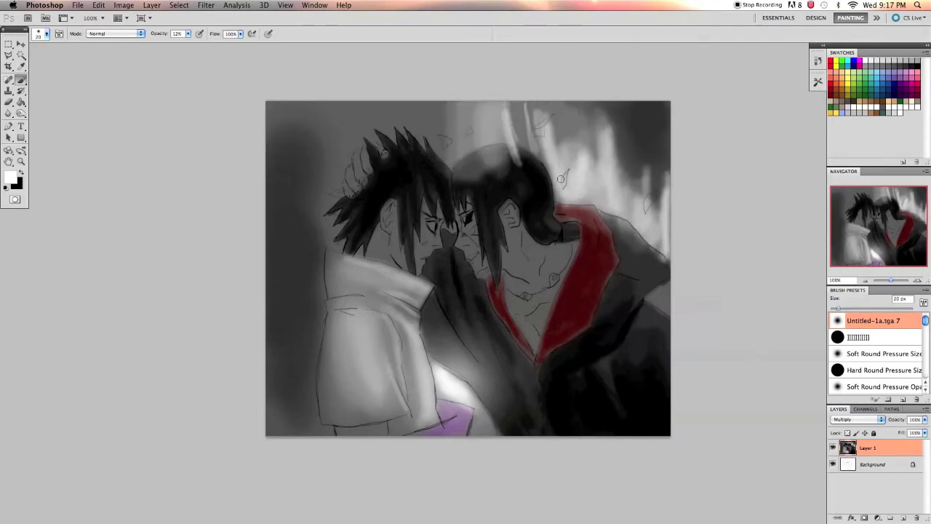
# Step: Paint white streaks above the left character's hair and brighten the whole top background
pyautogui.moveTo(441, 147); pyautogui.dragTo(408, 105)
pyautogui.moveTo(458, 171); pyautogui.dragTo(393, 106)
pyautogui.moveTo(400, 138)
pyautogui.mouseDown()
pyautogui.moveTo(356, 106)
pyautogui.moveTo(322, 189)
pyautogui.moveTo(342, 109)
pyautogui.mouseUp()
pyautogui.press(']')
pyautogui.press(']')
pyautogui.press(']')
pyautogui.moveTo(291, 160)
pyautogui.mouseDown()
pyautogui.moveTo(531, 117)
pyautogui.moveTo(661, 182)
pyautogui.mouseUp()
pyautogui.moveTo(618, 145)
pyautogui.mouseDown()
pyautogui.moveTo(657, 250)
pyautogui.moveTo(640, 190)
pyautogui.mouseUp()
pyautogui.press(']')
pyautogui.press(']')
pyautogui.moveTo(459, 149); pyautogui.dragTo(548, 165)
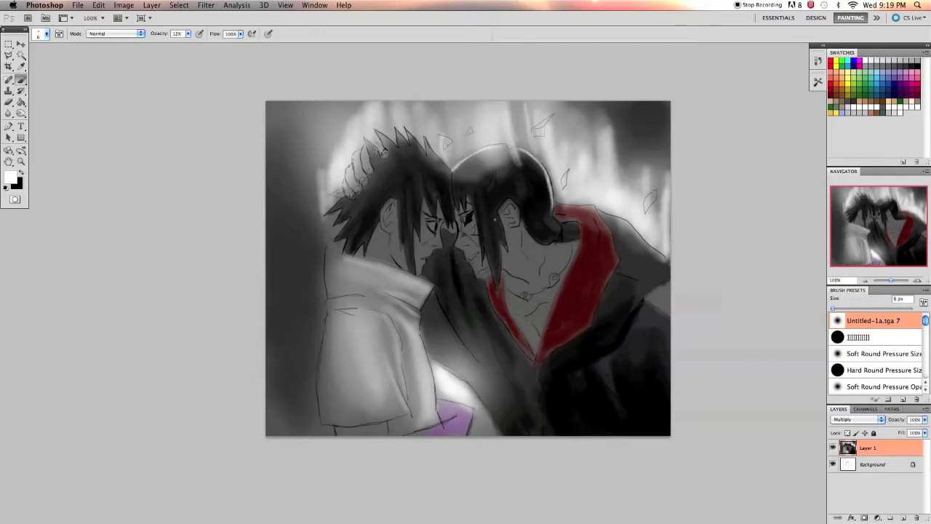
pyautogui.hotkey('alt', '[')
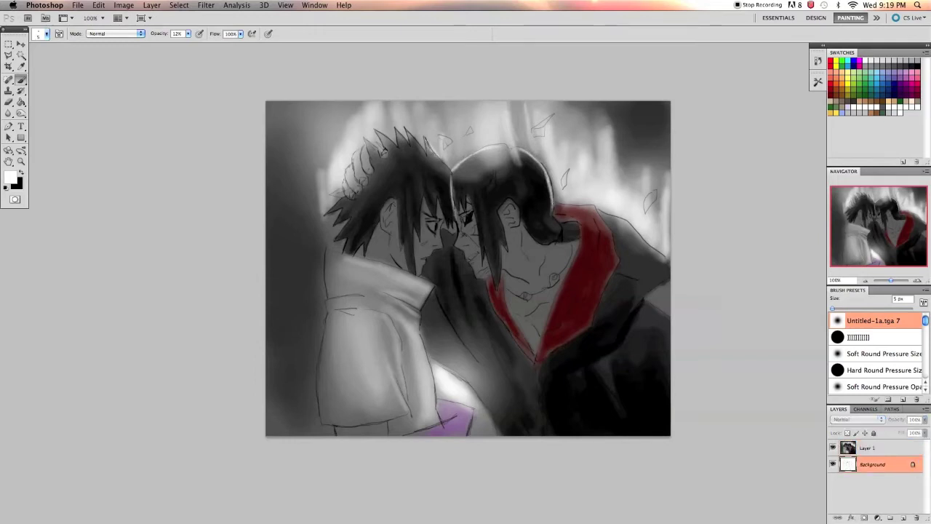
# Step: Merge the painting to one layer and paint thin light strands on the hair spikes and forehead hair
pyautogui.press('super+shift+e')
pyautogui.press('[')
pyautogui.press('[')
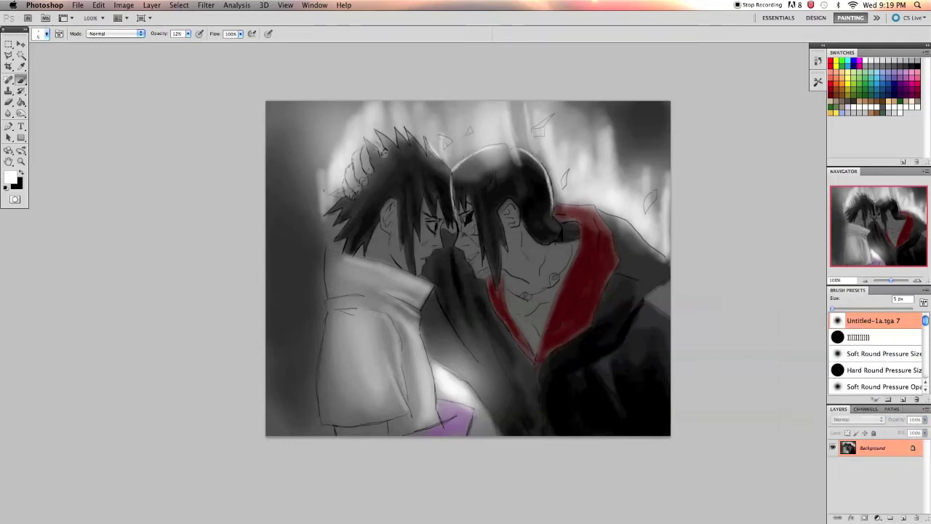
pyautogui.press('super+plus')
pyautogui.moveTo(351, 107); pyautogui.dragTo(386, 165)
pyautogui.press(']')
pyautogui.press(']')
pyautogui.press(']')
pyautogui.press(']')
pyautogui.moveTo(326, 106); pyautogui.dragTo(294, 135)
pyautogui.moveTo(282, 102); pyautogui.dragTo(320, 171)
pyautogui.moveTo(349, 288); pyautogui.dragTo(359, 382)
pyautogui.press('[')
pyautogui.moveTo(382, 243); pyautogui.dragTo(398, 272)
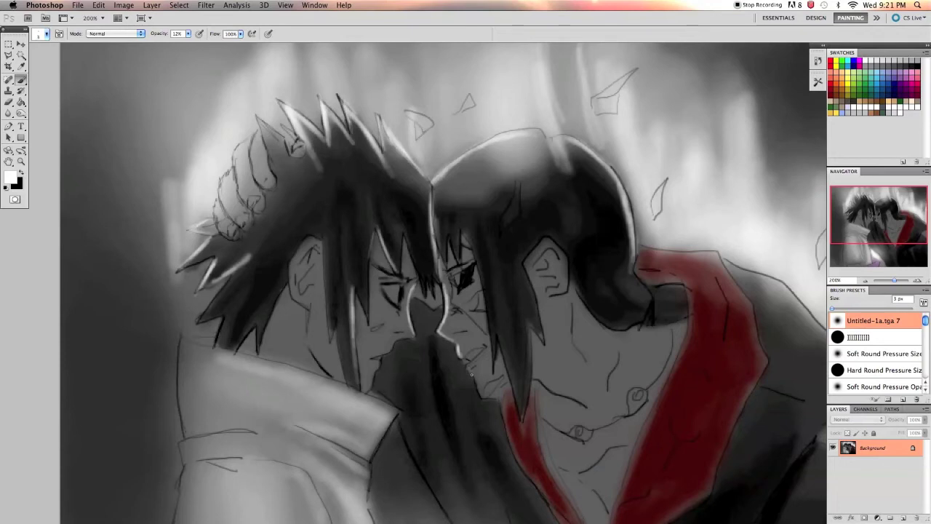
# Step: Paint white highlights along the collar's top edge and the shoulder contour
pyautogui.moveTo(852, 239); pyautogui.dragTo(859, 243)
pyautogui.moveTo(579, 175)
pyautogui.mouseDown()
pyautogui.moveTo(656, 184)
pyautogui.moveTo(688, 231)
pyautogui.moveTo(701, 278)
pyautogui.mouseUp()
pyautogui.press(']')
pyautogui.press(']')
pyautogui.press(']')
pyautogui.press(']')
pyautogui.moveTo(664, 188); pyautogui.dragTo(803, 285)
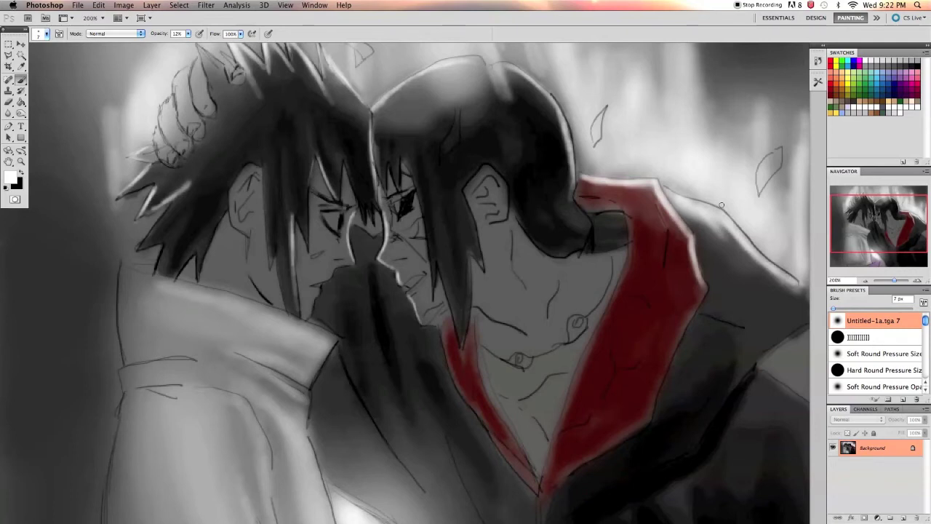
pyautogui.scroll(-4, 714, 262)
pyautogui.press('[')
pyautogui.moveTo(762, 258); pyautogui.dragTo(797, 285)
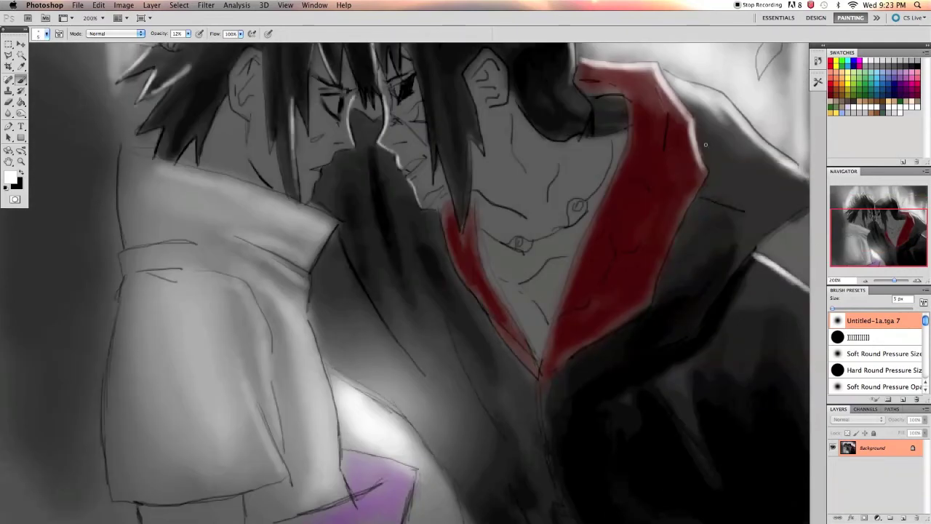
pyautogui.press(']')
pyautogui.hscroll(-3, 530, 323)
pyautogui.scroll(1, 530, 323)
# Step: Paint a light highlight stroke across the lower chest
pyautogui.moveTo(481, 419); pyautogui.dragTo(582, 518)
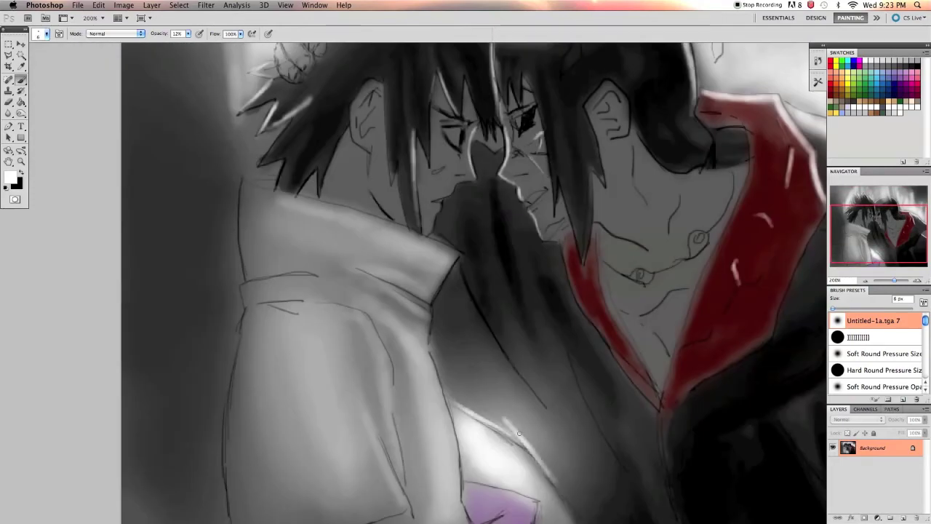
pyautogui.press(']')
pyautogui.press(']')
pyautogui.press(']')
pyautogui.hscroll(3, 339, 159)
pyautogui.scroll(2, 339, 159)
pyautogui.click(10, 177)
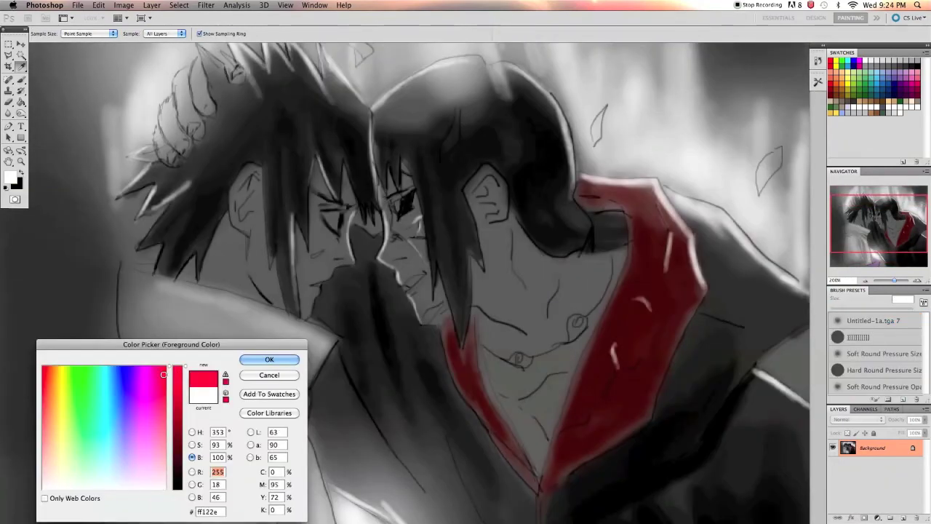
# Step: Set the foreground colour to dark red and select the striped brush preset
pyautogui.click(258, 357)
pyautogui.click(869, 337)
pyautogui.click(11, 176)
pyautogui.click(162, 419)
pyautogui.click(258, 357)
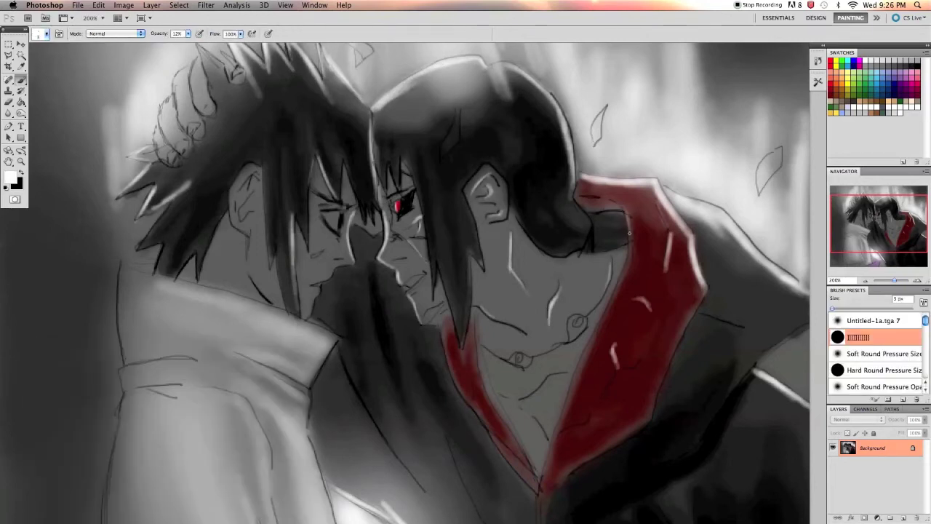
# Step: Paint red strokes over the right character's eye area
pyautogui.scroll(-5, 622, 212)
pyautogui.moveTo(389, 336)
pyautogui.mouseDown()
pyautogui.moveTo(436, 385)
pyautogui.moveTo(463, 498)
pyautogui.mouseUp()
pyautogui.press(']')
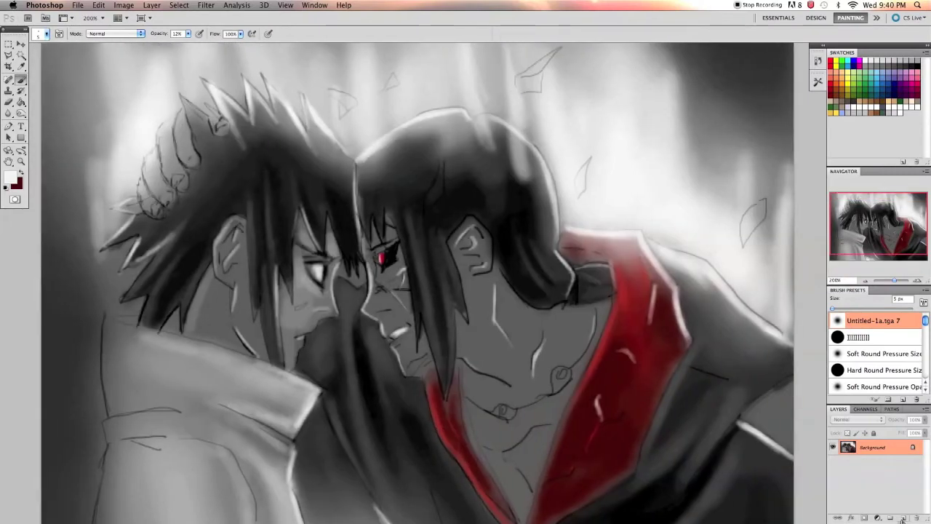
# Step: Brush a warm tan skin tone over the chest at 30% opacity
pyautogui.press('[')
pyautogui.moveTo(474, 338); pyautogui.dragTo(509, 378)
pyautogui.moveTo(502, 298); pyautogui.dragTo(553, 386)
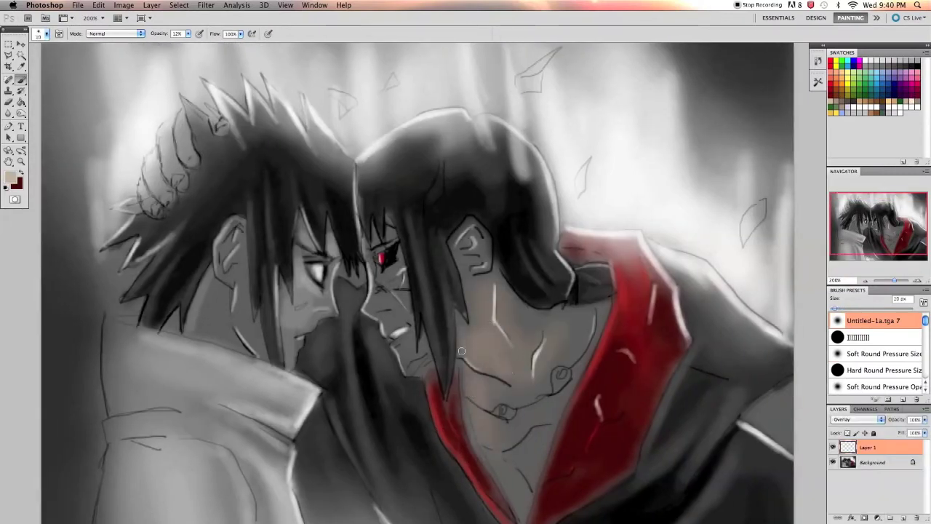
pyautogui.moveTo(466, 364); pyautogui.dragTo(487, 444)
pyautogui.press('3')
pyautogui.moveTo(502, 371)
pyautogui.mouseDown()
pyautogui.moveTo(538, 456)
pyautogui.moveTo(517, 509)
pyautogui.moveTo(575, 342)
pyautogui.mouseUp()
# Step: Spread the tan tint over the neck, ear and face around the red eye
pyautogui.press('[')
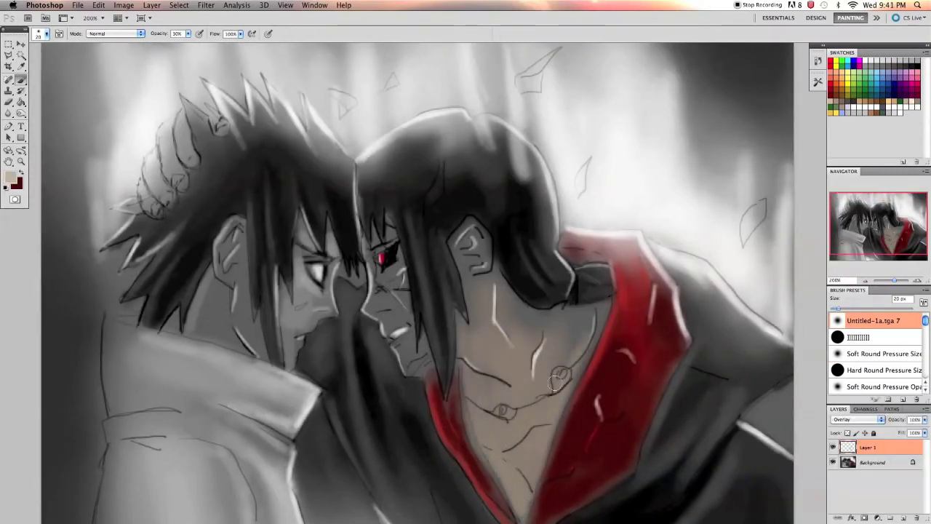
pyautogui.moveTo(567, 401); pyautogui.dragTo(473, 269)
pyautogui.moveTo(560, 313); pyautogui.dragTo(566, 308)
pyautogui.moveTo(472, 277); pyautogui.dragTo(482, 258)
pyautogui.press(']')
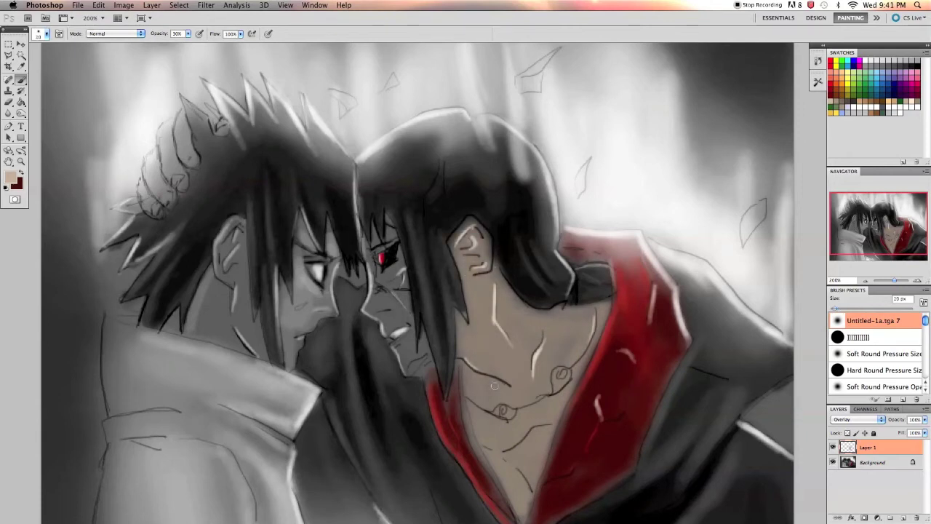
pyautogui.moveTo(378, 276); pyautogui.dragTo(415, 368)
pyautogui.press('[')
pyautogui.press(']')
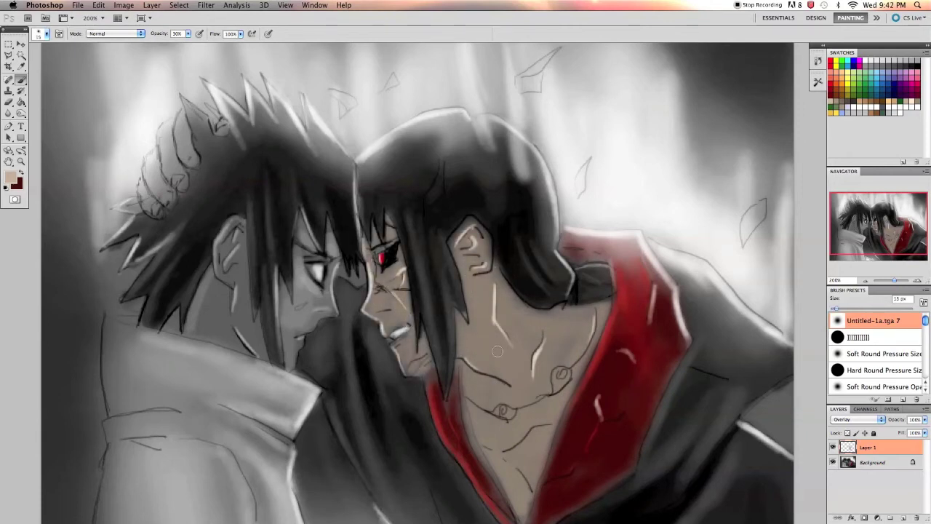
# Step: Add darker shading on the chest, the cheek up to the eye, and the ear and neck
pyautogui.moveTo(479, 293); pyautogui.dragTo(538, 436)
pyautogui.press('[')
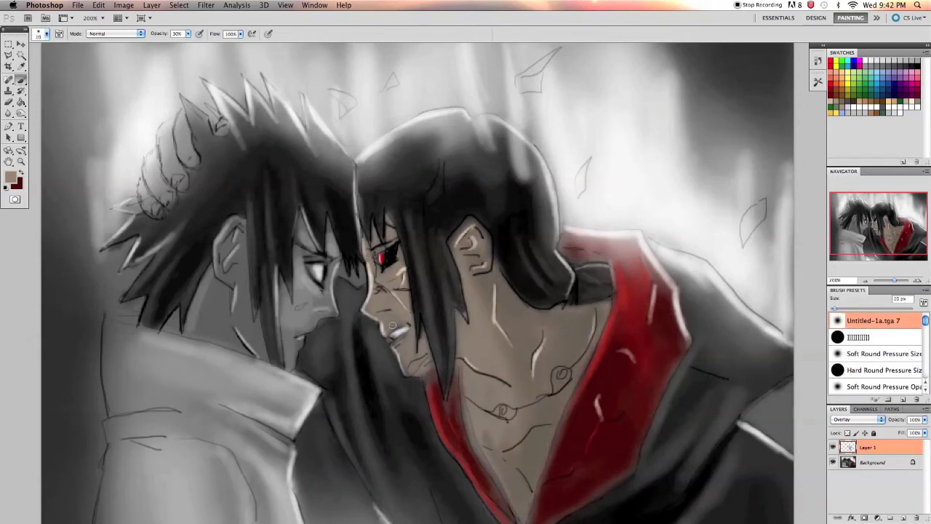
pyautogui.press('[')
pyautogui.press('[')
pyautogui.press('[')
pyautogui.moveTo(399, 318); pyautogui.dragTo(381, 277)
pyautogui.moveTo(481, 281); pyautogui.dragTo(502, 476)
# Step: Shade the right ear, neck and lower chest dark brown, then start peach on the left cheek and neck
pyautogui.press('x')
pyautogui.click(10, 177)
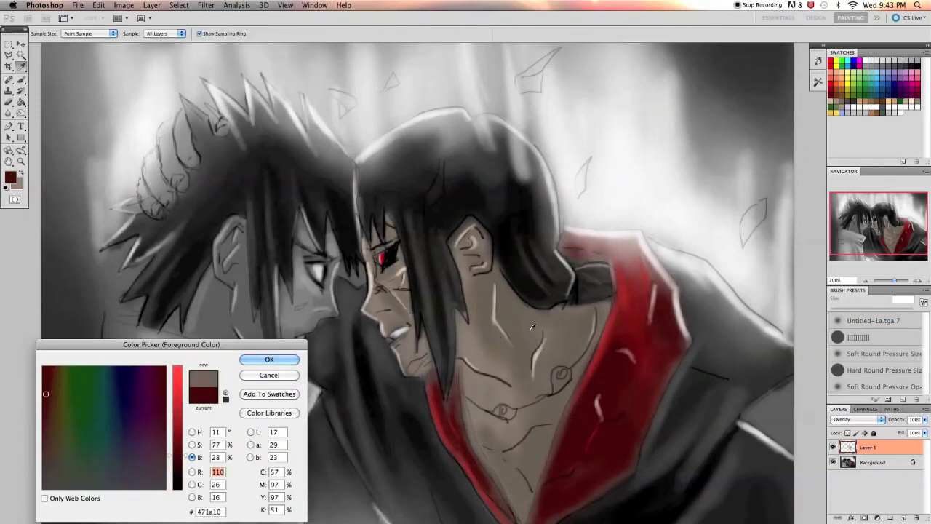
pyautogui.click(270, 360)
pyautogui.moveTo(495, 269); pyautogui.dragTo(542, 333)
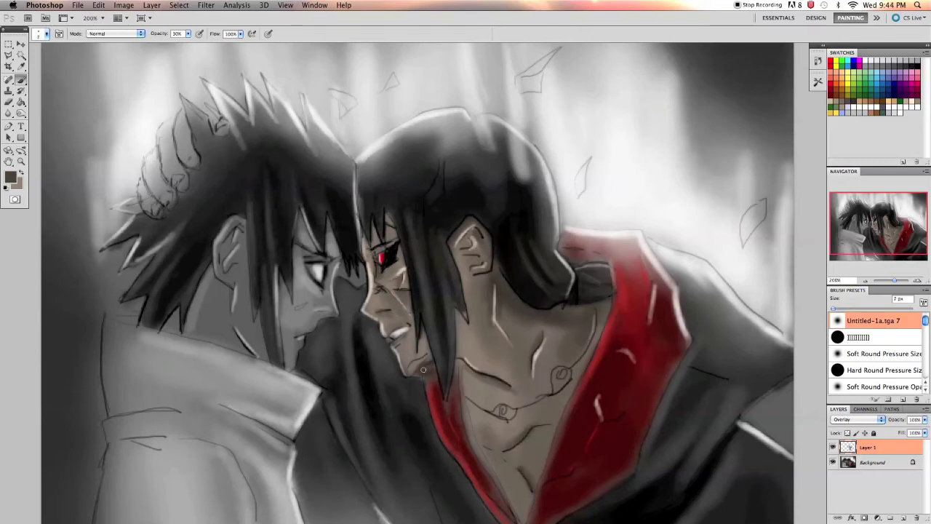
pyautogui.press(']')
pyautogui.press(']')
pyautogui.press(']')
pyautogui.moveTo(556, 268); pyautogui.dragTo(523, 511)
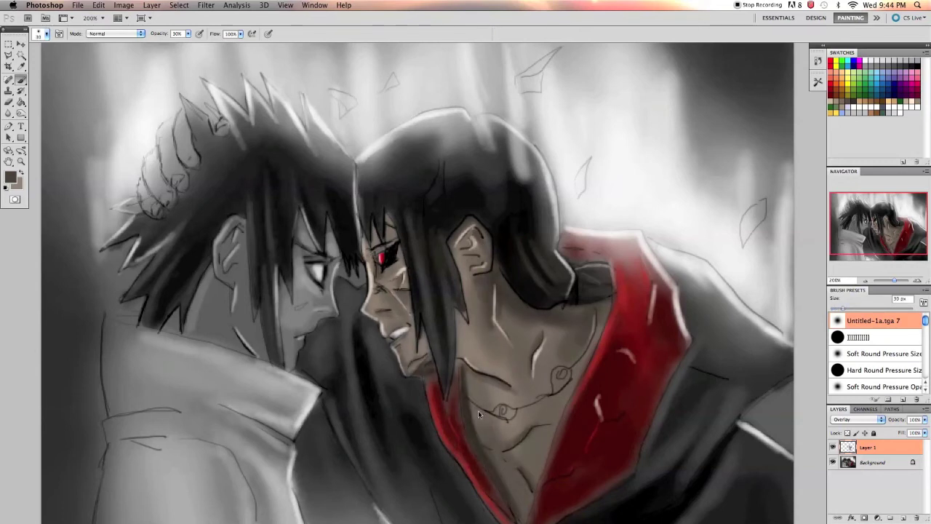
pyautogui.moveTo(211, 261); pyautogui.dragTo(240, 334)
pyautogui.moveTo(232, 225); pyautogui.dragTo(240, 305)
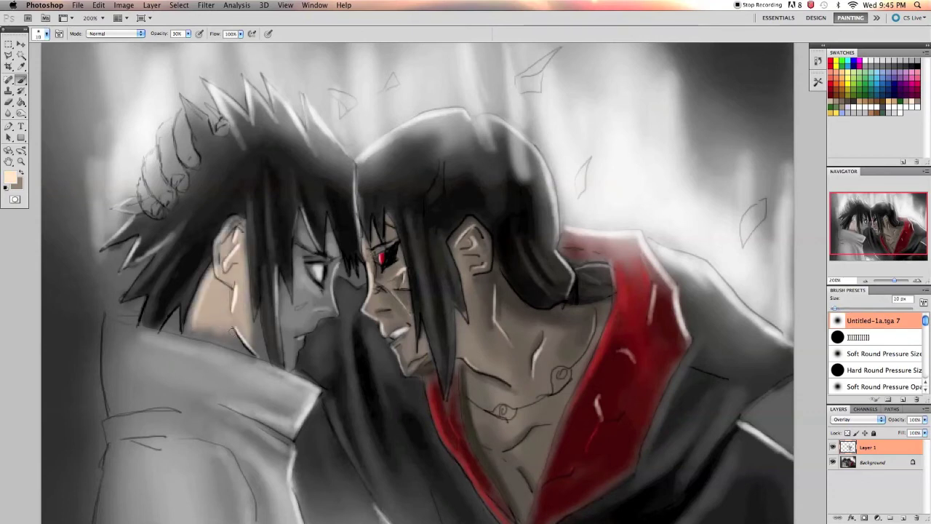
# Step: Paint peach skin over the left face, ear and neck edge
pyautogui.moveTo(204, 334); pyautogui.dragTo(255, 349)
pyautogui.press('[')
pyautogui.press('[')
pyautogui.press('[')
pyautogui.moveTo(288, 306)
pyautogui.mouseDown()
pyautogui.moveTo(288, 336)
pyautogui.moveTo(283, 310)
pyautogui.mouseUp()
pyautogui.press('[')
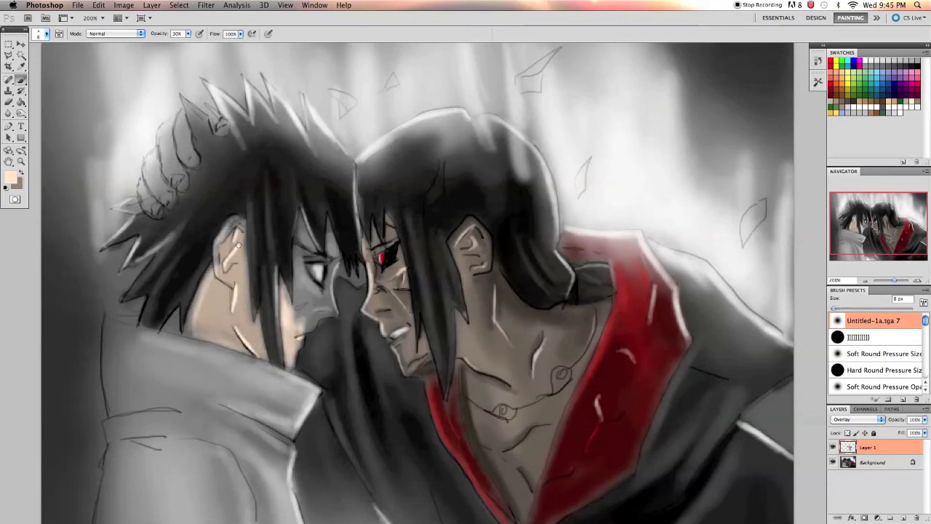
pyautogui.moveTo(238, 245); pyautogui.dragTo(232, 222)
pyautogui.moveTo(196, 291); pyautogui.dragTo(189, 332)
pyautogui.moveTo(313, 331)
pyautogui.mouseDown()
pyautogui.moveTo(302, 268)
pyautogui.moveTo(320, 328)
pyautogui.moveTo(334, 233)
pyautogui.moveTo(296, 251)
pyautogui.mouseUp()
pyautogui.press(']')
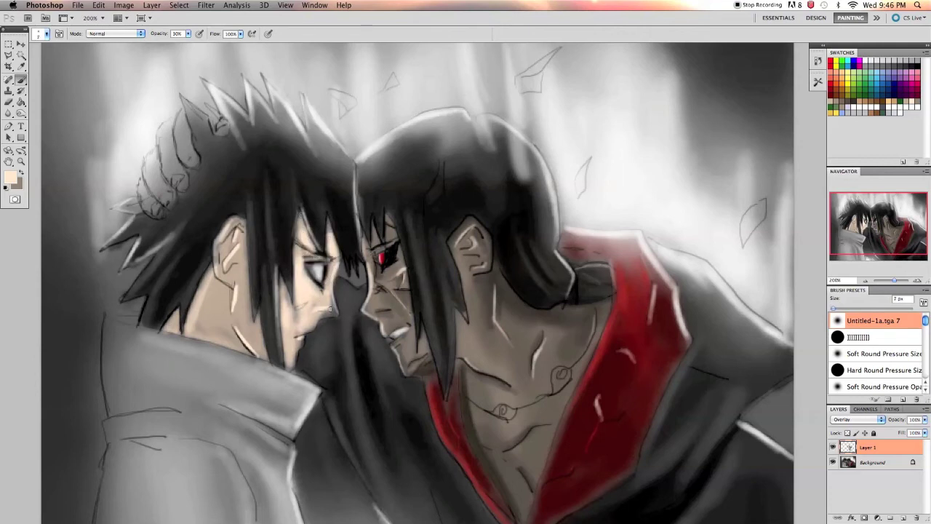
# Step: Shade the left character's cheek, neck and hair edge in brown
pyautogui.keyDown('alt'); pyautogui.click(237, 319); pyautogui.keyUp('alt')
pyautogui.moveTo(294, 356); pyautogui.dragTo(304, 218)
pyautogui.press(']')
pyautogui.moveTo(288, 364); pyautogui.dragTo(284, 283)
pyautogui.moveTo(237, 277); pyautogui.dragTo(193, 342)
pyautogui.press('[')
pyautogui.press('[')
pyautogui.moveTo(244, 229); pyautogui.dragTo(207, 338)
pyautogui.moveTo(312, 219)
pyautogui.mouseDown()
pyautogui.moveTo(331, 251)
pyautogui.moveTo(298, 323)
pyautogui.mouseUp()
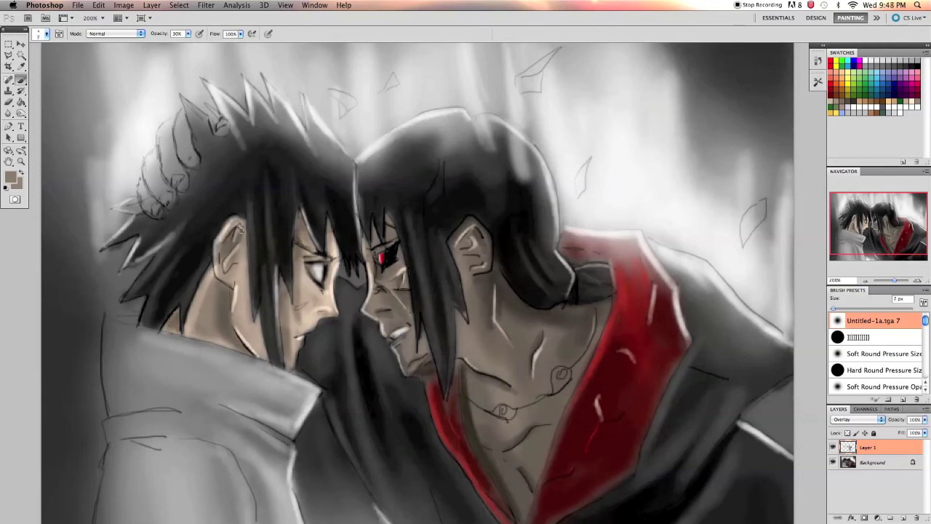
# Step: Paint the left character's collar white with thin white highlight lines
pyautogui.scroll(-4, 297, 393)
pyautogui.press(']')
pyautogui.press(']')
pyautogui.press(']')
pyautogui.moveTo(291, 298)
pyautogui.mouseDown()
pyautogui.moveTo(197, 349)
pyautogui.moveTo(131, 356)
pyautogui.mouseUp()
pyautogui.moveTo(306, 407); pyautogui.dragTo(218, 465)
pyautogui.moveTo(240, 392)
pyautogui.mouseDown()
pyautogui.moveTo(146, 509)
pyautogui.moveTo(211, 509)
pyautogui.mouseUp()
pyautogui.moveTo(305, 451); pyautogui.dragTo(299, 509)
pyautogui.moveTo(189, 400); pyautogui.dragTo(145, 509)
pyautogui.press('[')
pyautogui.press('[')
pyautogui.press('[')
pyautogui.moveTo(112, 382); pyautogui.dragTo(178, 385)
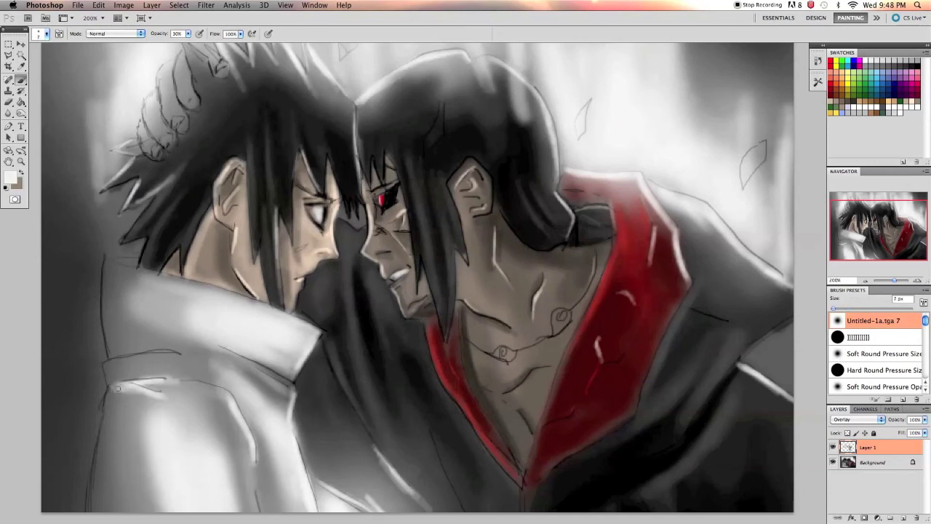
pyautogui.moveTo(255, 371); pyautogui.dragTo(294, 397)
# Step: Add two dark pendant marks on the chest and darken the left character's hair
pyautogui.moveTo(555, 317); pyautogui.dragTo(559, 323)
pyautogui.moveTo(508, 351); pyautogui.dragTo(505, 355)
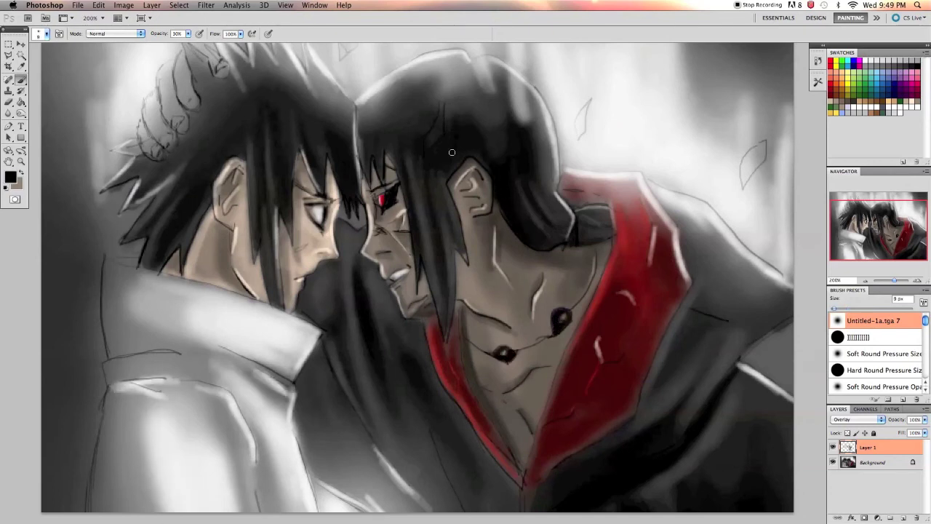
pyautogui.press(']')
pyautogui.press(']')
pyautogui.press(']')
pyautogui.moveTo(262, 88)
pyautogui.mouseDown()
pyautogui.moveTo(305, 122)
pyautogui.moveTo(267, 162)
pyautogui.moveTo(196, 138)
pyautogui.mouseUp()
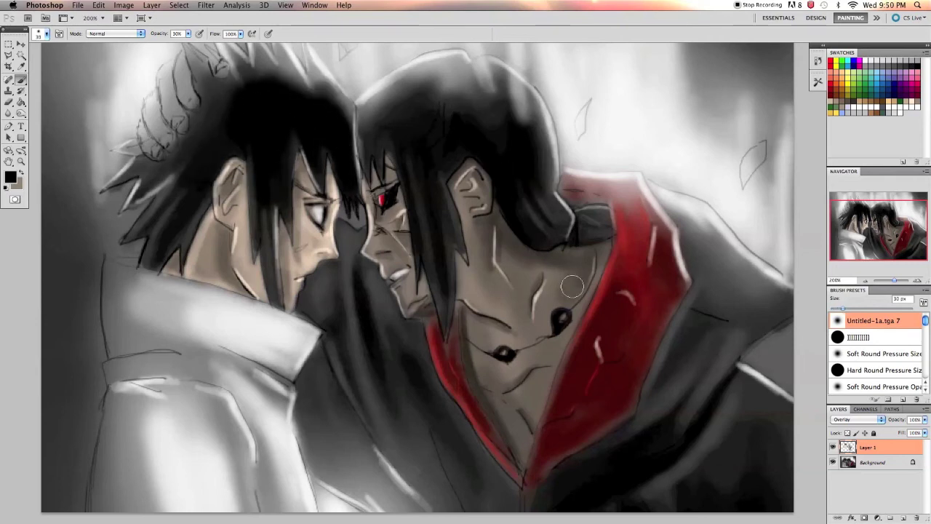
pyautogui.scroll(3, 437, 218)
# Step: Add a new Screen layer and paint fine white strokes on the falling leaves
pyautogui.hotkey('ctrl', 'shift', 'alt', 'n')
pyautogui.hotkey('shift', 'alt', 's')
pyautogui.press('[')
pyautogui.press('[')
pyautogui.press('[')
pyautogui.moveTo(760, 202); pyautogui.dragTo(739, 241)
pyautogui.moveTo(586, 163); pyautogui.dragTo(575, 193)
pyautogui.hscroll(-3, 582, 190)
pyautogui.moveTo(590, 55); pyautogui.dragTo(565, 92)
pyautogui.moveTo(391, 92); pyautogui.dragTo(371, 108)
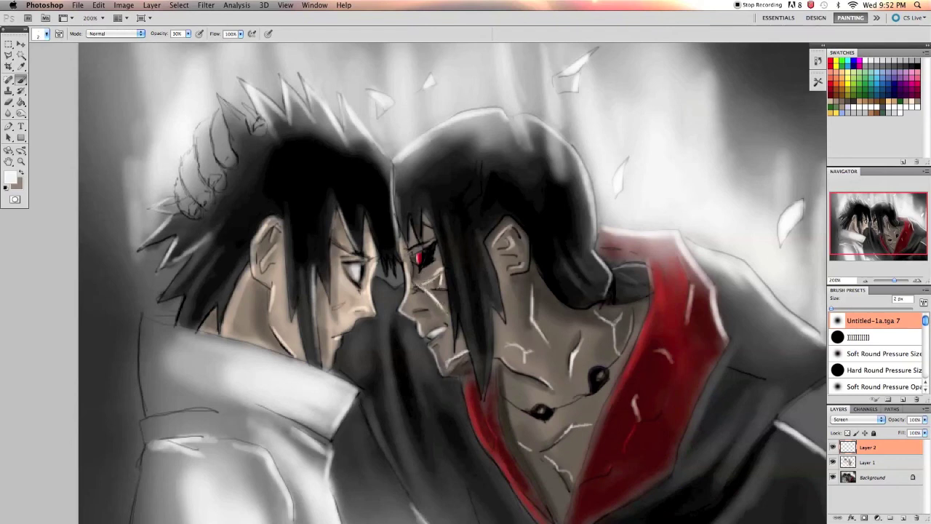
# Step: Paint white crack strokes over the red collar and lower robe
pyautogui.moveTo(677, 257); pyautogui.dragTo(684, 289)
pyautogui.moveTo(688, 347); pyautogui.dragTo(656, 422)
pyautogui.scroll(-3, 449, 407)
pyautogui.hscroll(3, 449, 408)
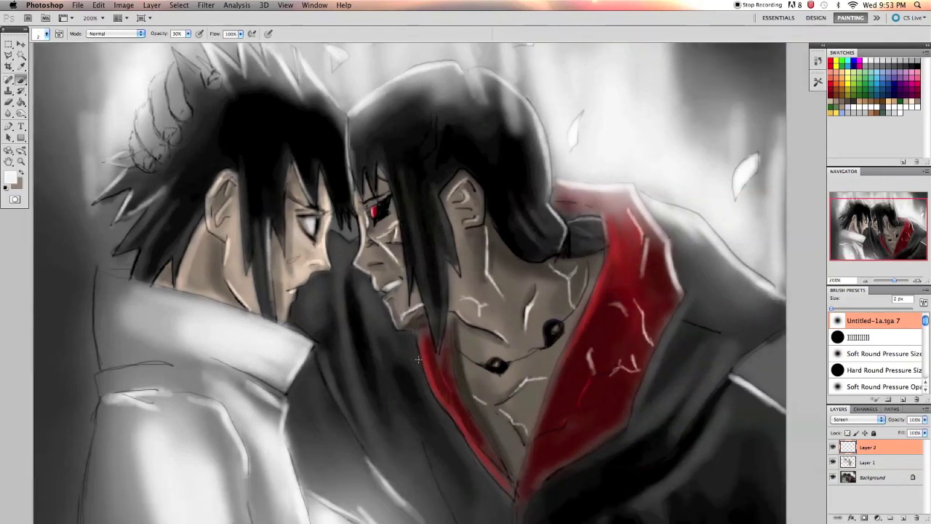
pyautogui.moveTo(426, 440); pyautogui.dragTo(455, 520)
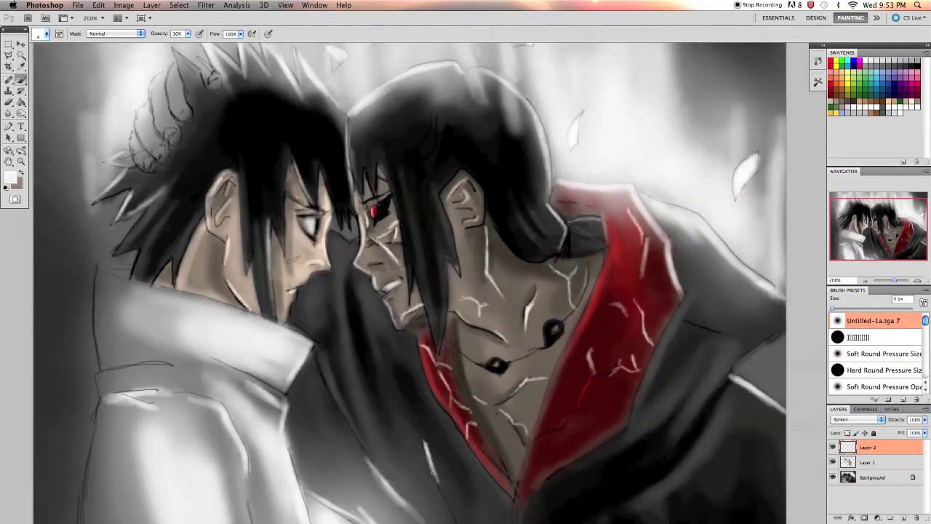
pyautogui.hscroll(2, 448, 407)
# Step: Switch to the light colour and paint thin white cracks across the dark robe
pyautogui.hotkey('alt', '[')
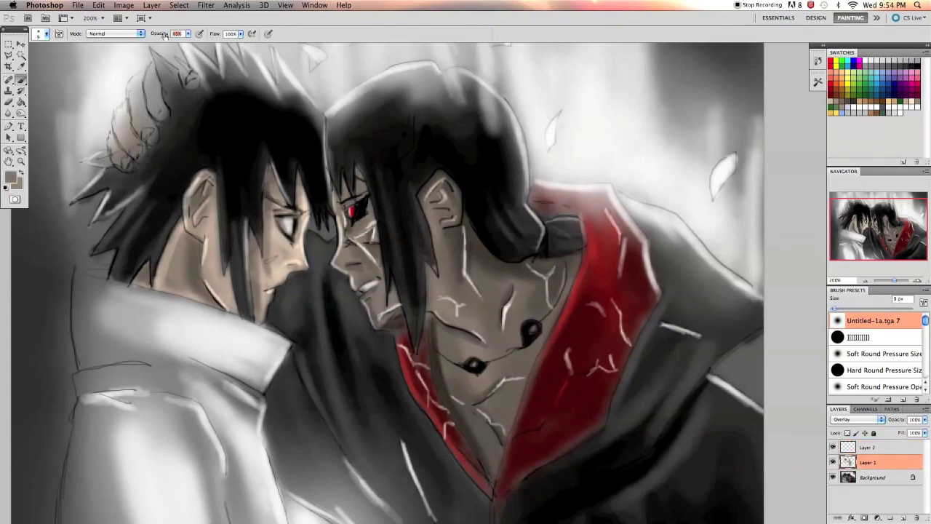
pyautogui.hscroll(-2, 132, 88)
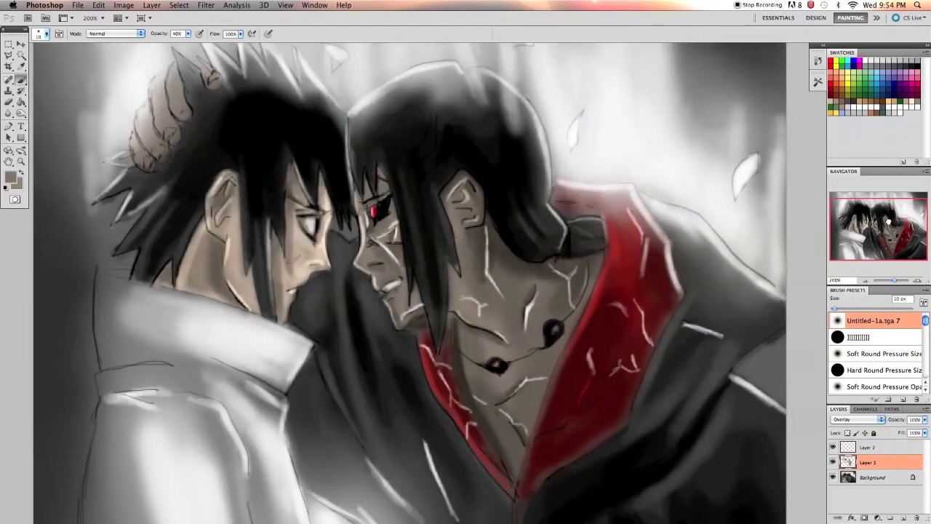
pyautogui.hotkey('alt', ']')
pyautogui.press('x')
pyautogui.press('[')
pyautogui.press('[')
pyautogui.press('[')
pyautogui.press('[')
pyautogui.moveTo(749, 275); pyautogui.dragTo(730, 309)
pyautogui.moveTo(736, 357); pyautogui.dragTo(730, 378)
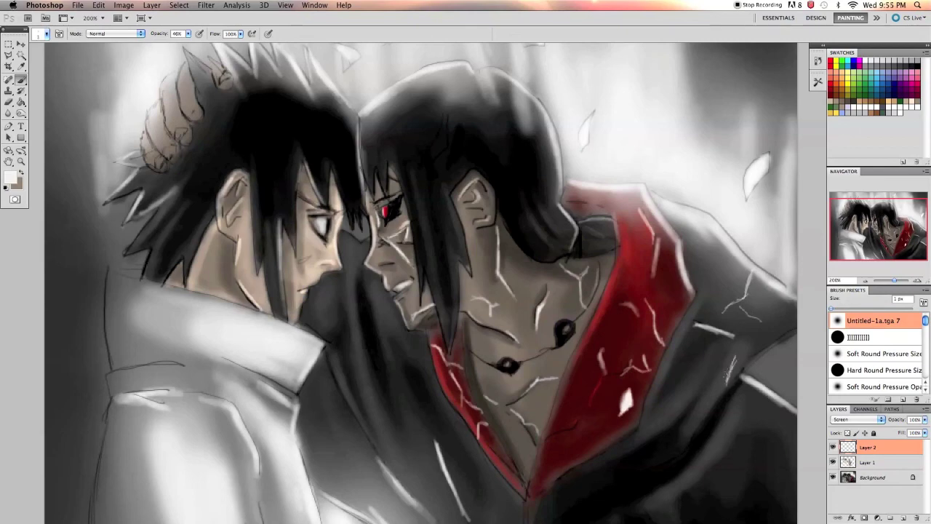
pyautogui.press(']')
pyautogui.press(']')
pyautogui.press(']')
pyautogui.hscroll(-6, 800, 240)
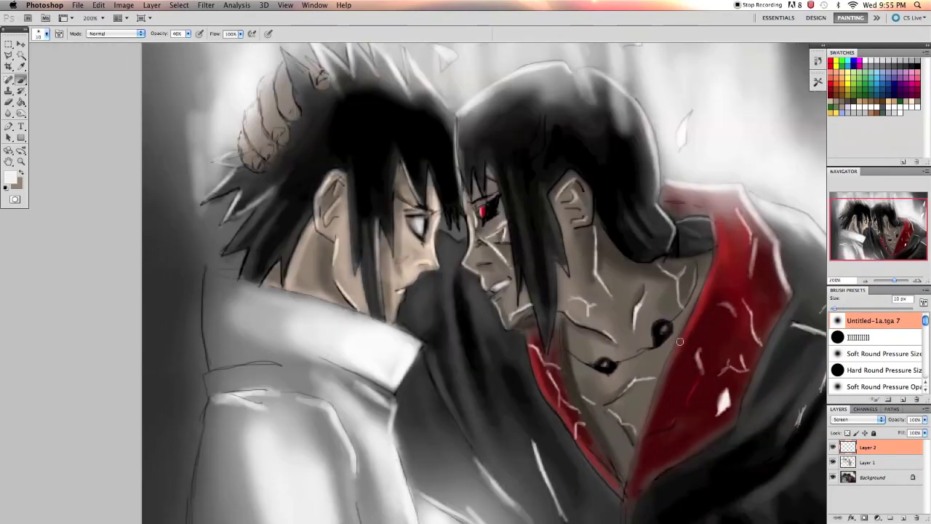